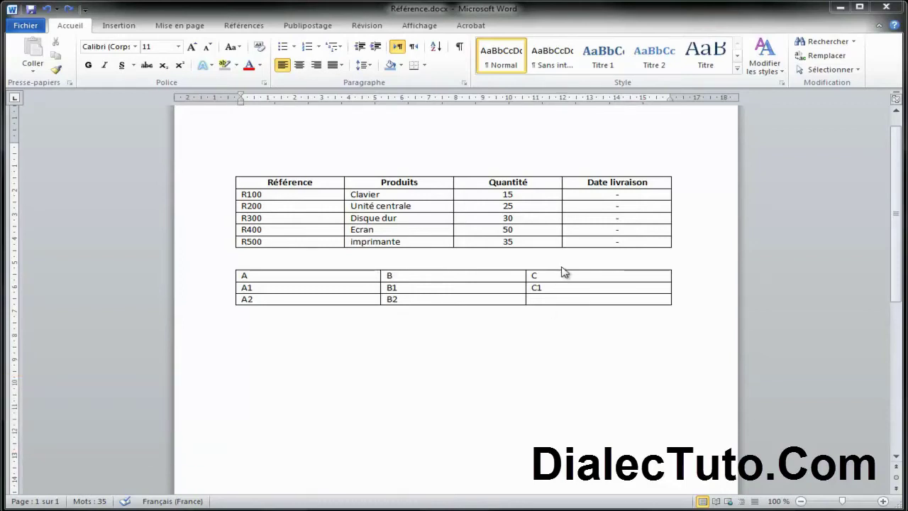
- Select the product table's header row, from Date livraison to Référence, and show the Création table tools
left_click(557, 373)
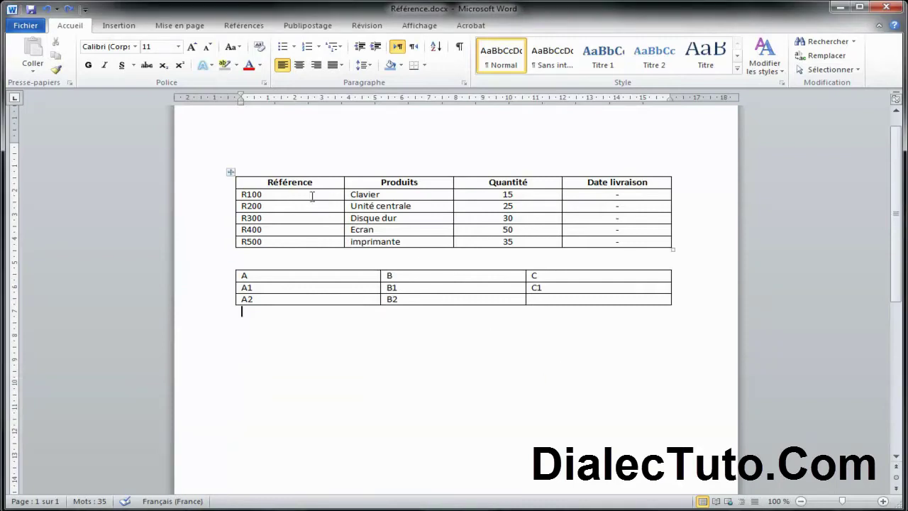
left_click_drag(642, 183, 315, 184)
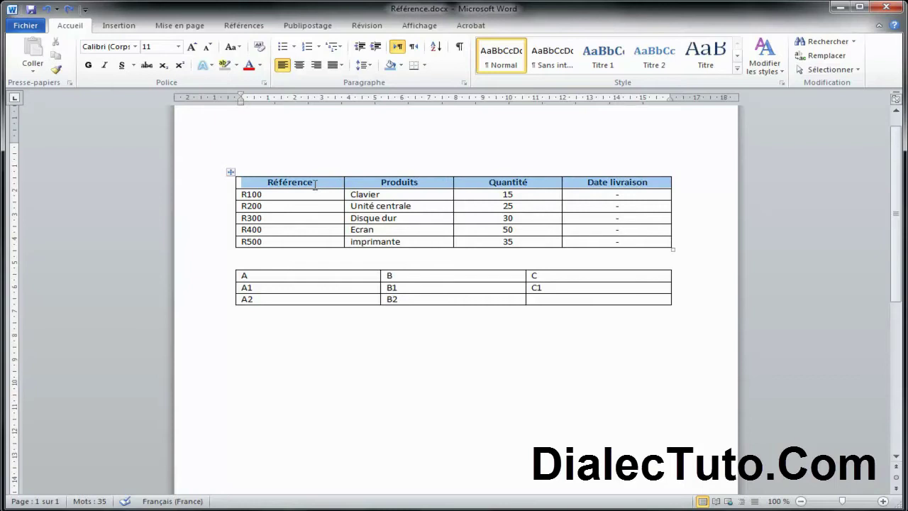
left_click(532, 27)
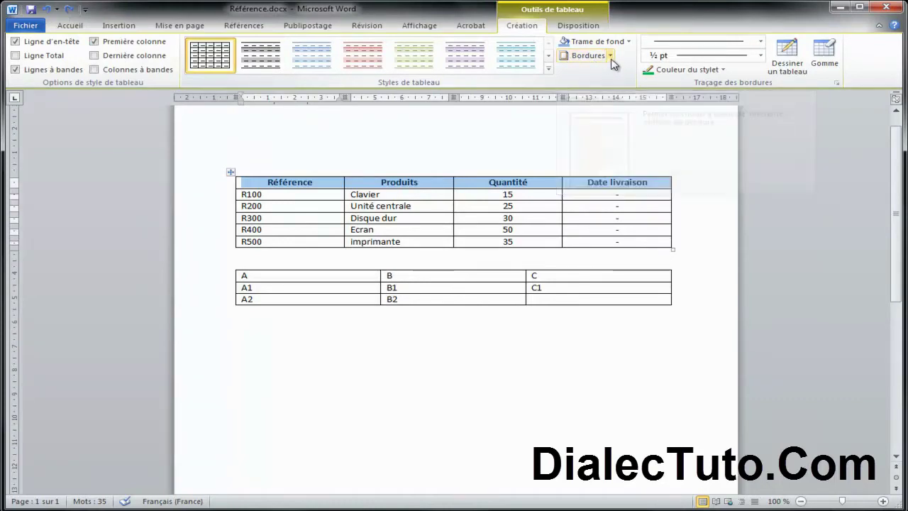
- Open Bordure et trame from the Bordures list, move it aside and browse the line styles
left_click(609, 55)
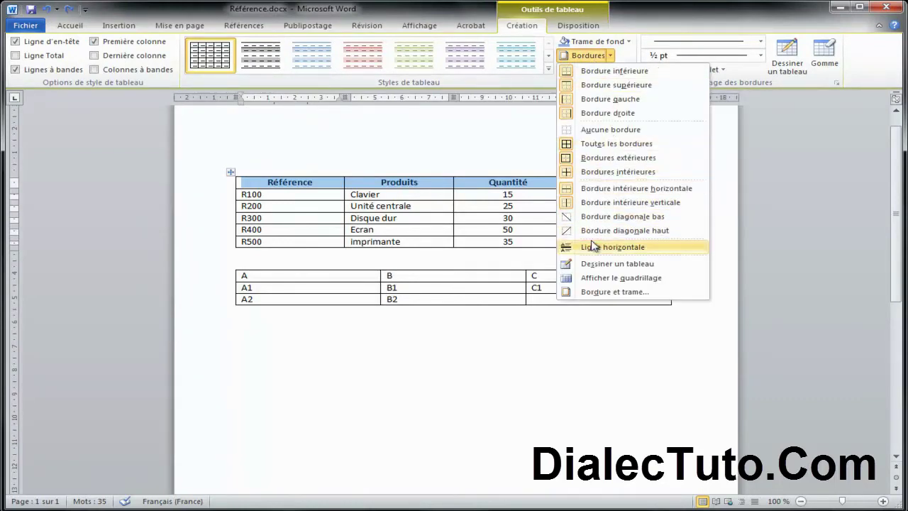
left_click(625, 297)
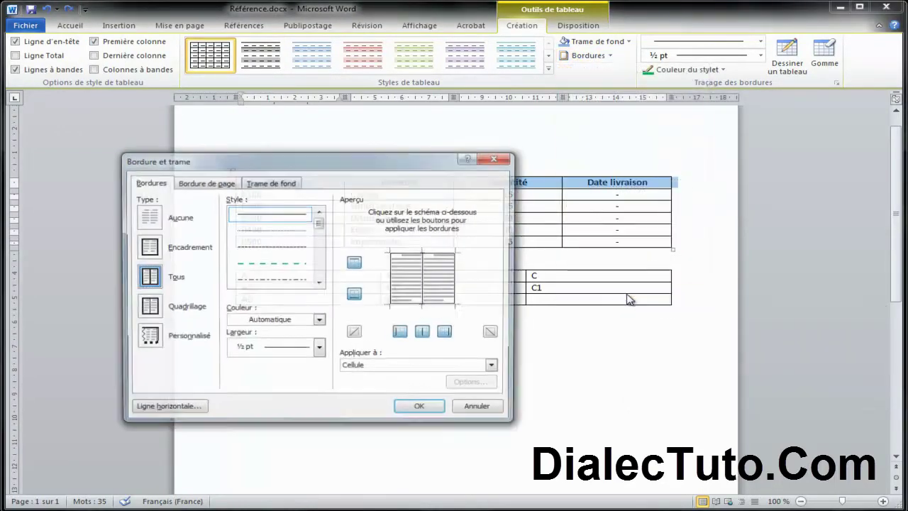
left_click_drag(356, 165, 646, 120)
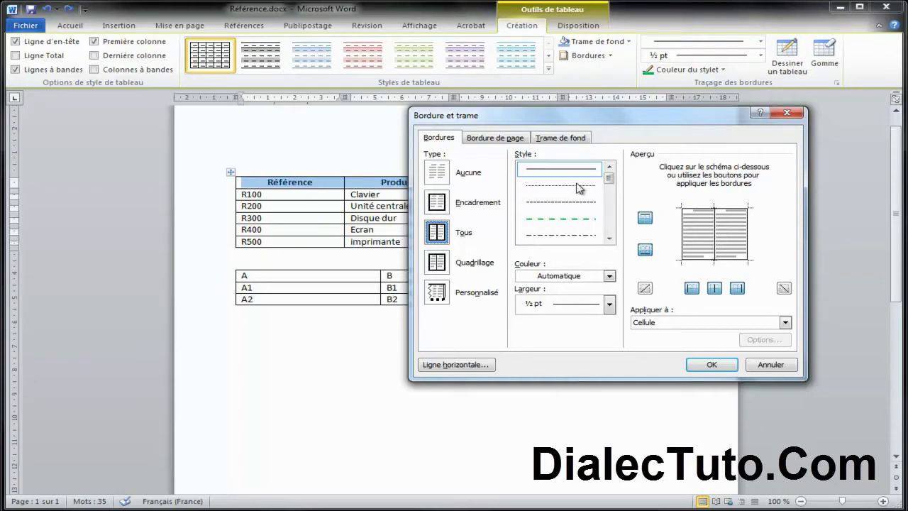
left_click(608, 239)
left_click(609, 238)
left_click(609, 238)
left_click(608, 238)
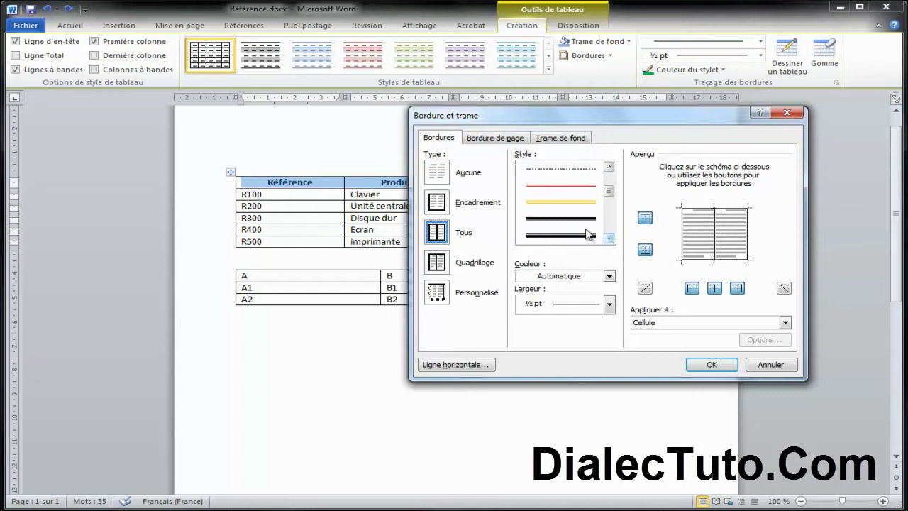
- Apply a thick solid red 2 ¼ pt border to the header cells (Appliquer à Cellule)
left_click(581, 234)
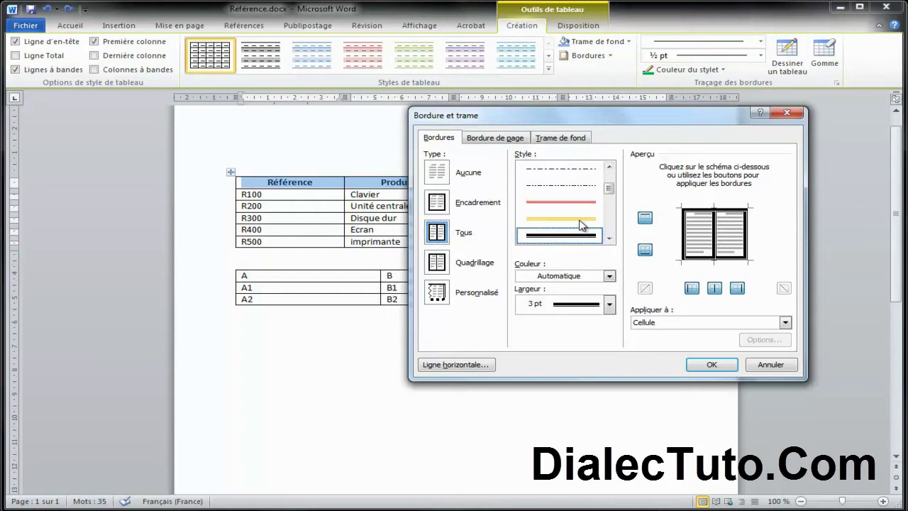
left_click(553, 277)
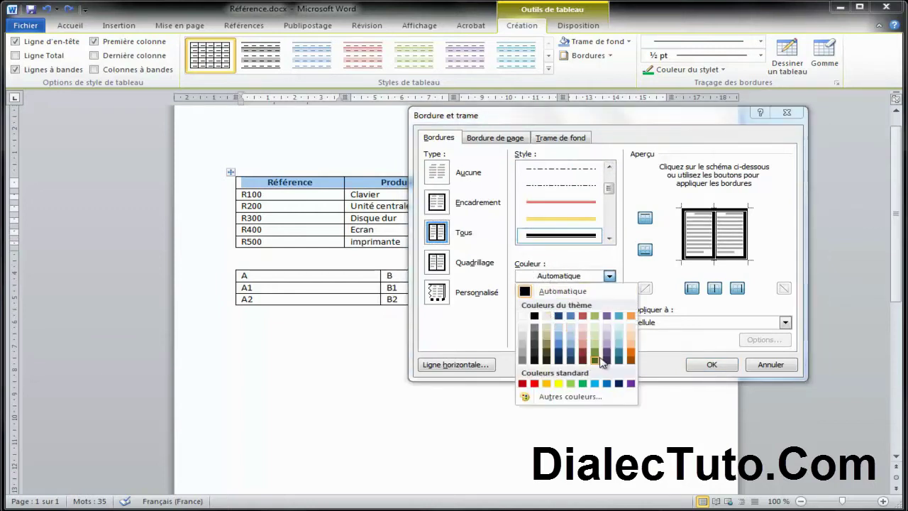
left_click(534, 383)
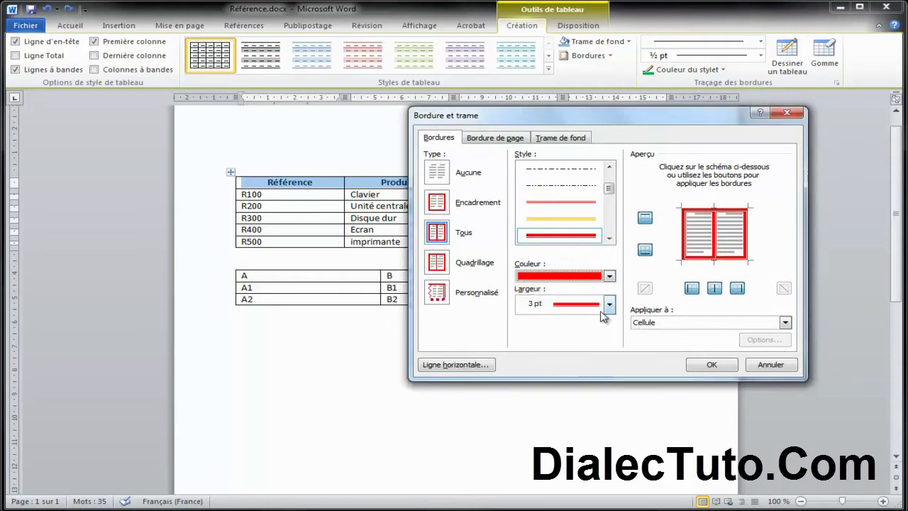
left_click(608, 304)
left_click(578, 340)
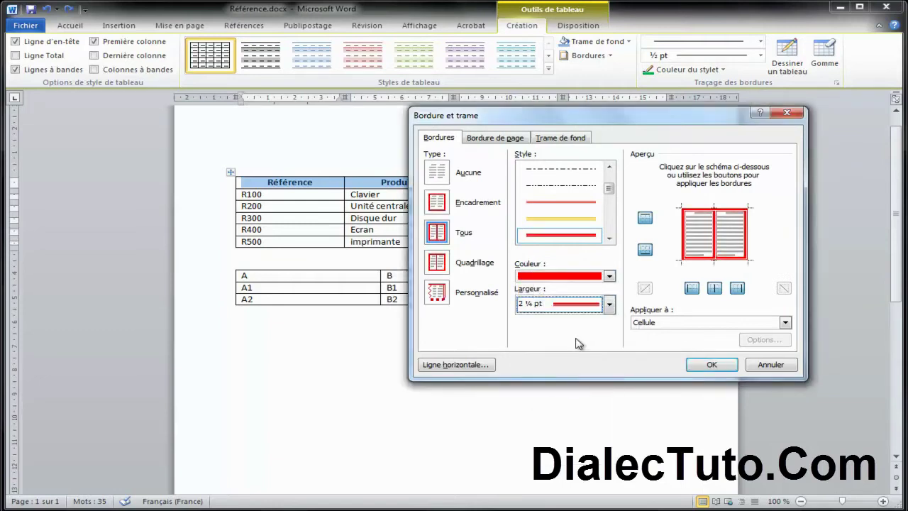
left_click(657, 325)
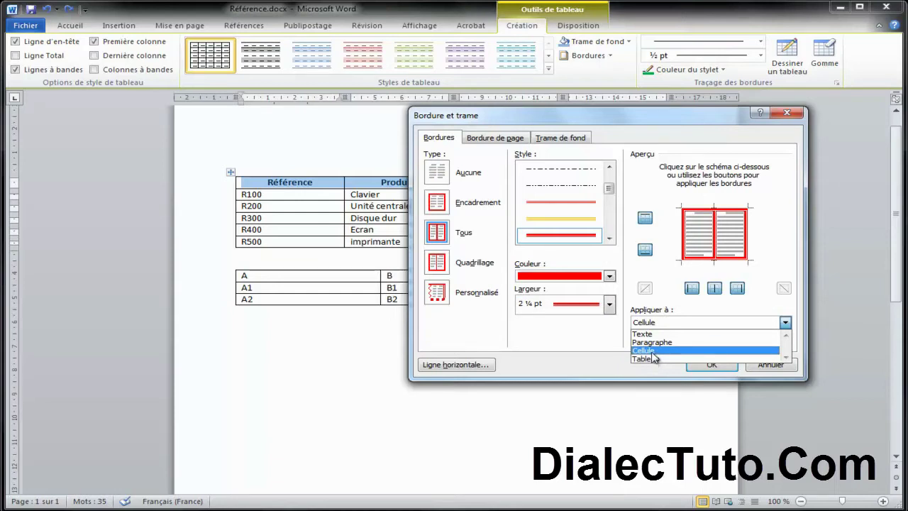
left_click(652, 351)
left_click(706, 366)
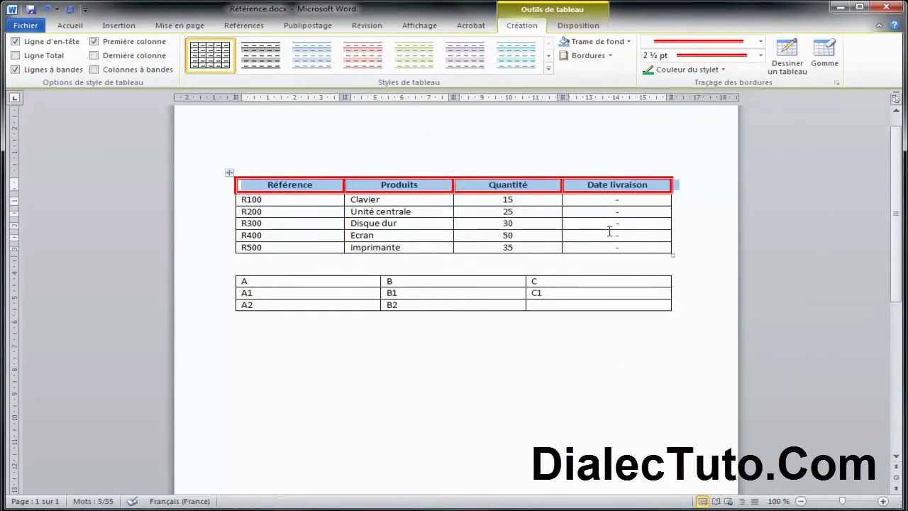
- Undo the thick red header borders and reselect the product table's header row
left_click(602, 222)
left_click_drag(650, 185, 309, 186)
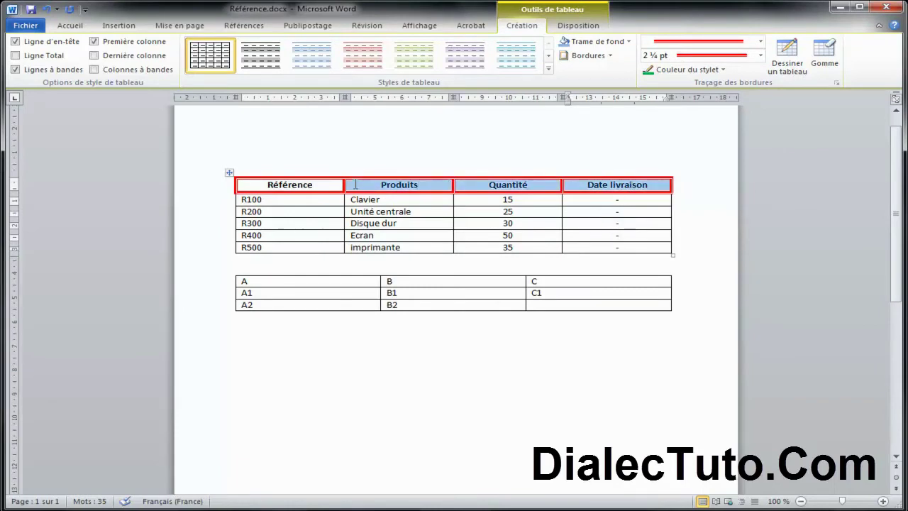
left_click(315, 215)
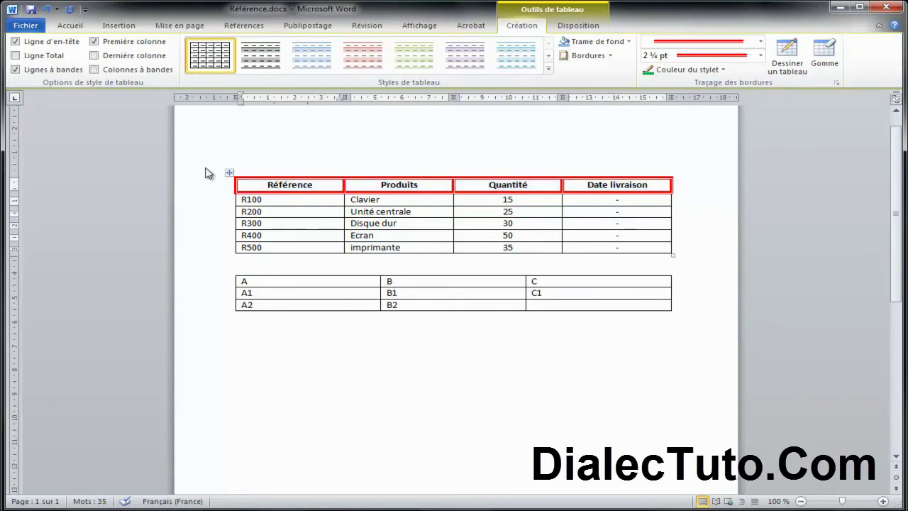
left_click(47, 12)
left_click(334, 336)
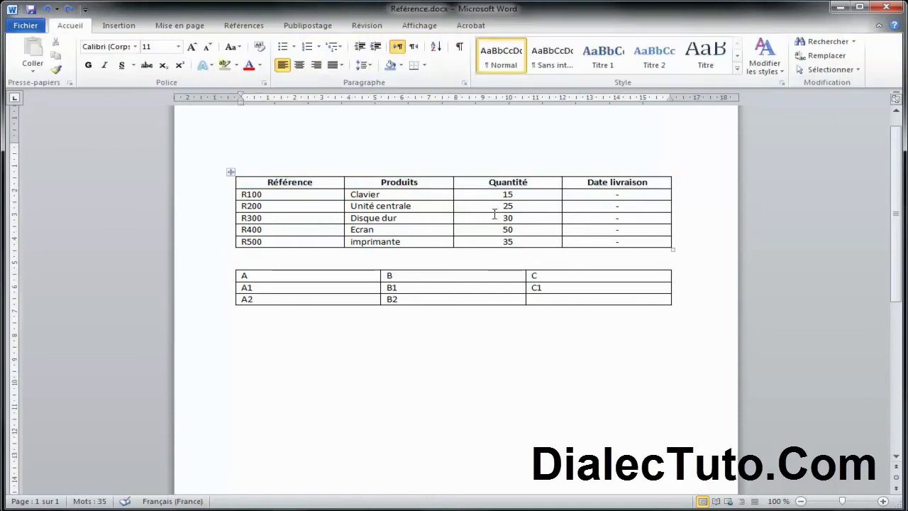
left_click_drag(611, 181, 312, 183)
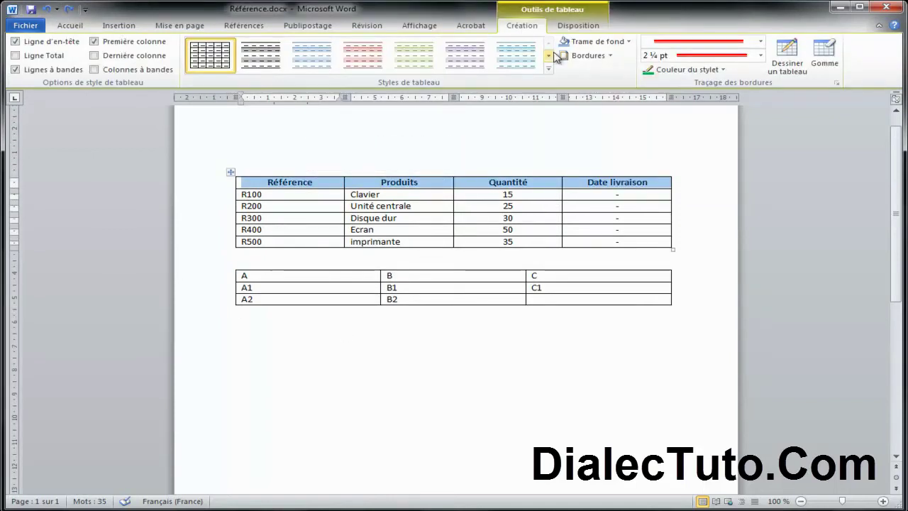
- Apply a thin red line style to the whole product table (Appliquer à Tableau)
left_click(578, 55)
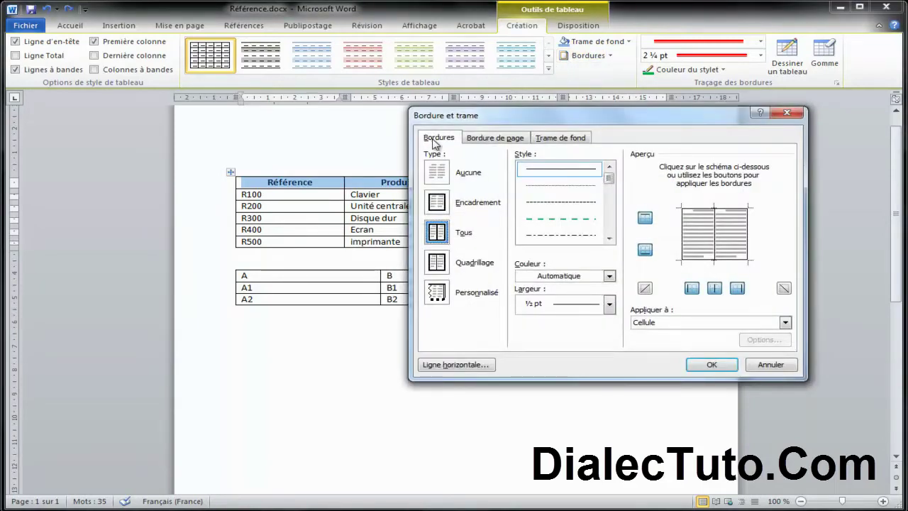
scroll(614, 244, "down", 1)
left_click(571, 220)
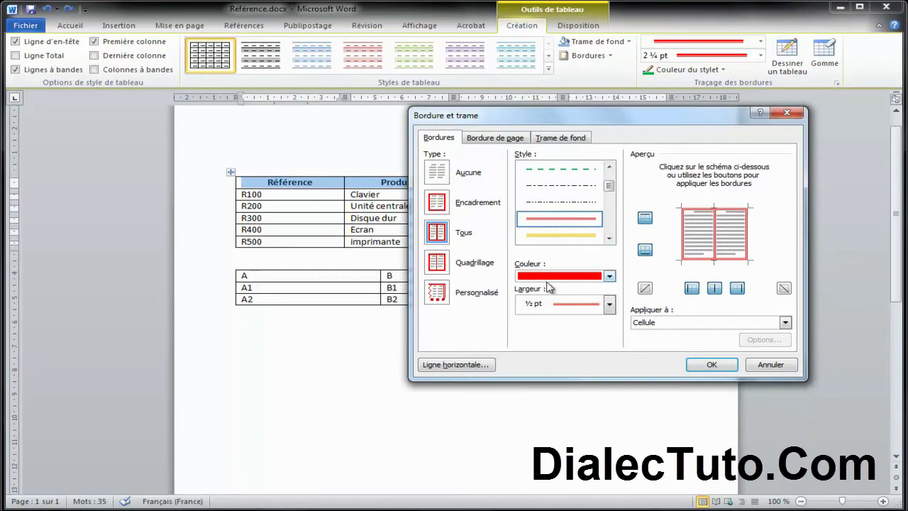
left_click(667, 324)
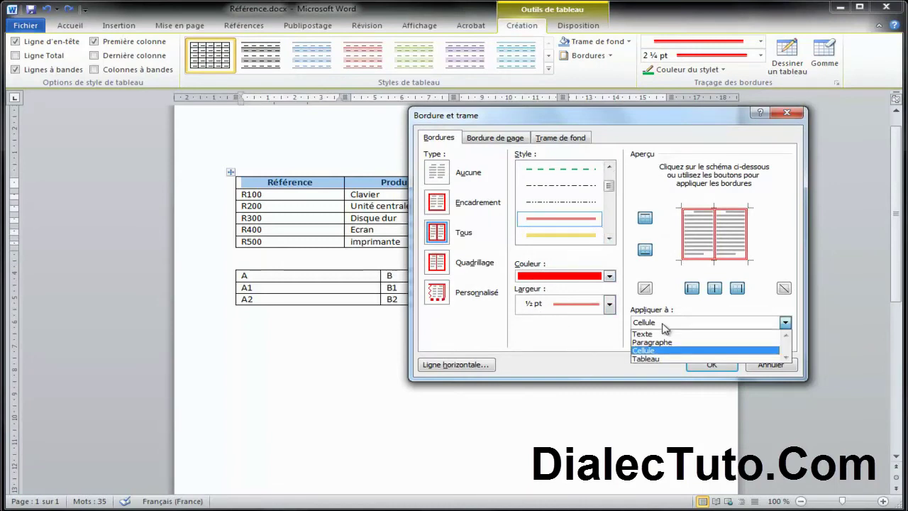
left_click(651, 359)
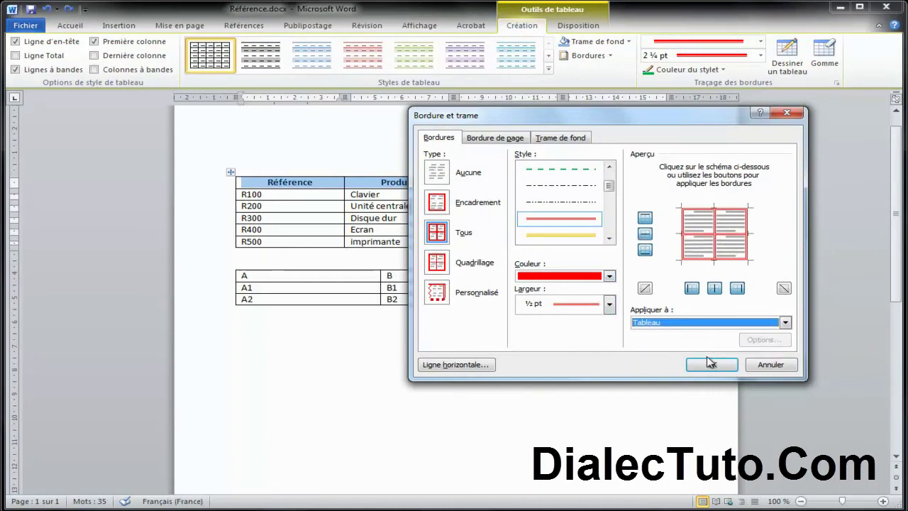
left_click_drag(553, 114, 541, 203)
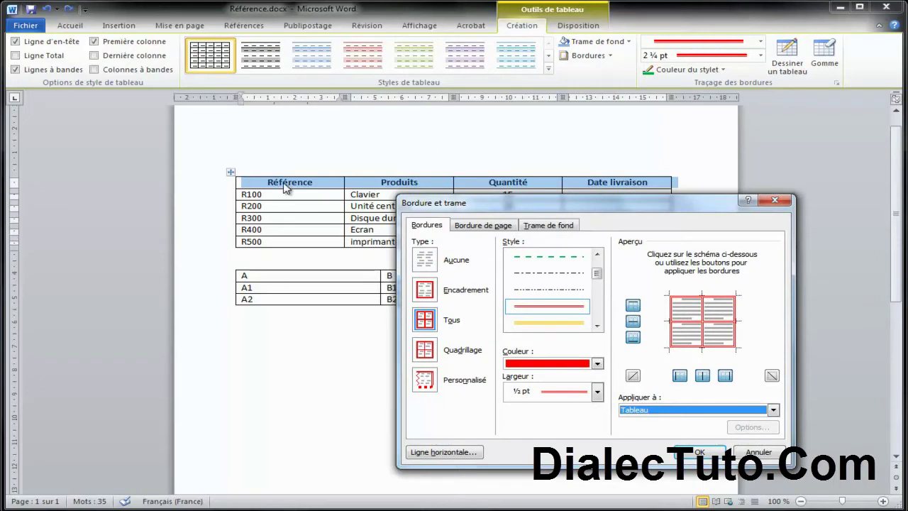
left_click_drag(508, 207, 484, 153)
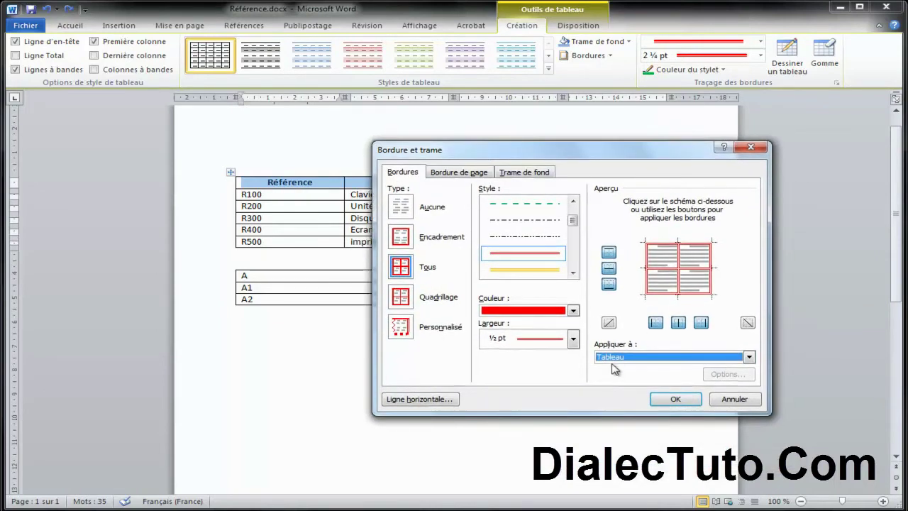
left_click(675, 398)
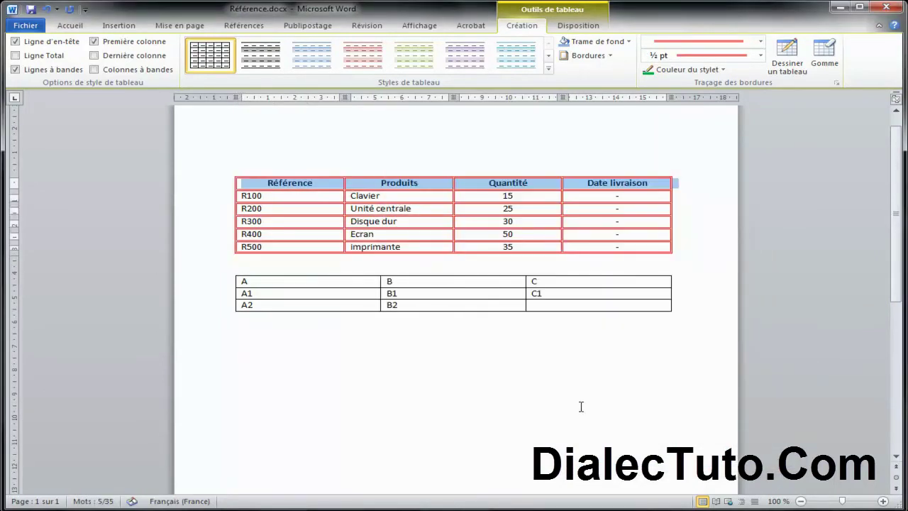
- Reapply thin red ½ pt borders to the whole product table, then reselect its header row
left_click(576, 403)
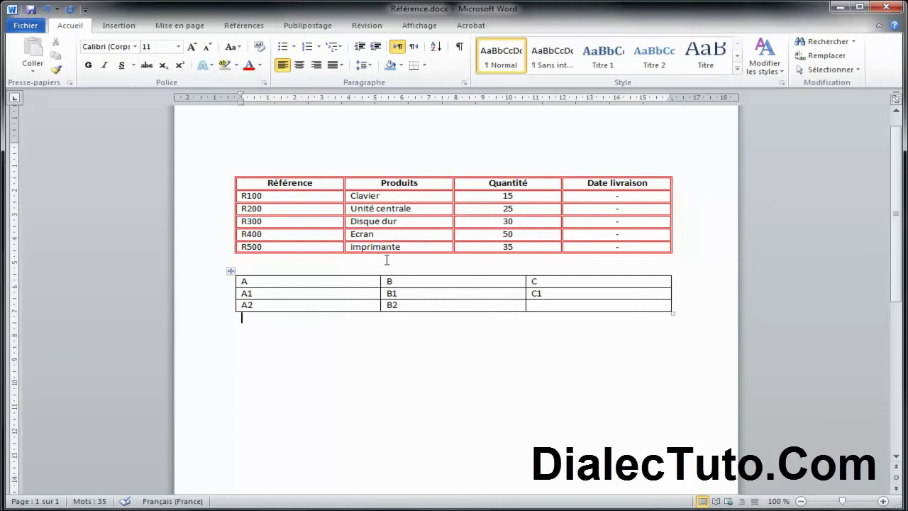
left_click(315, 183)
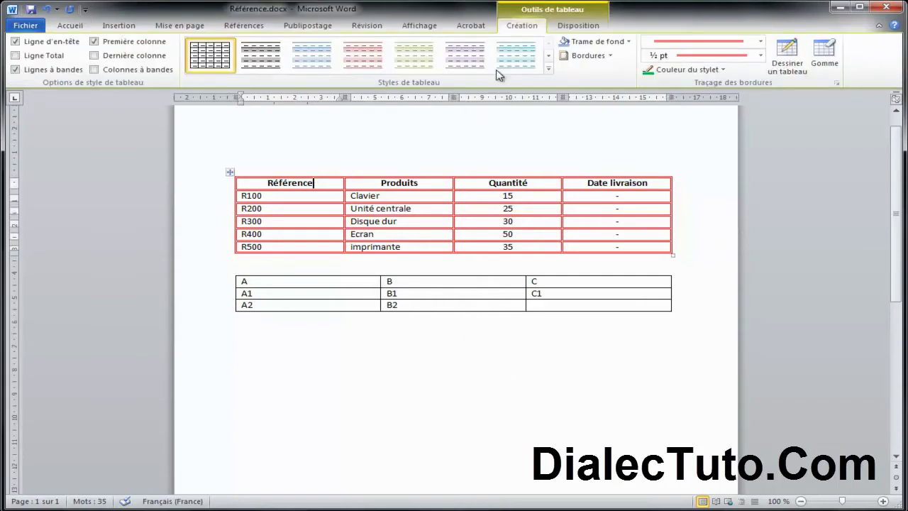
left_click(580, 55)
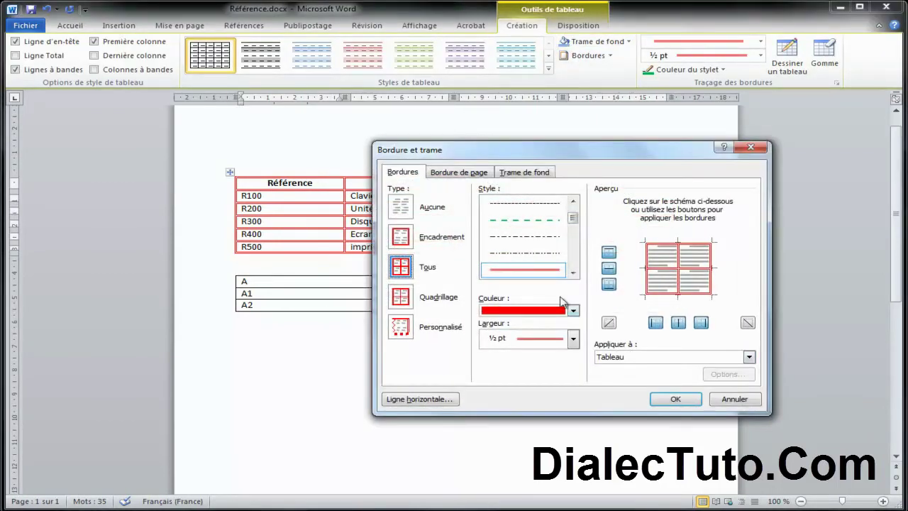
left_click(625, 358)
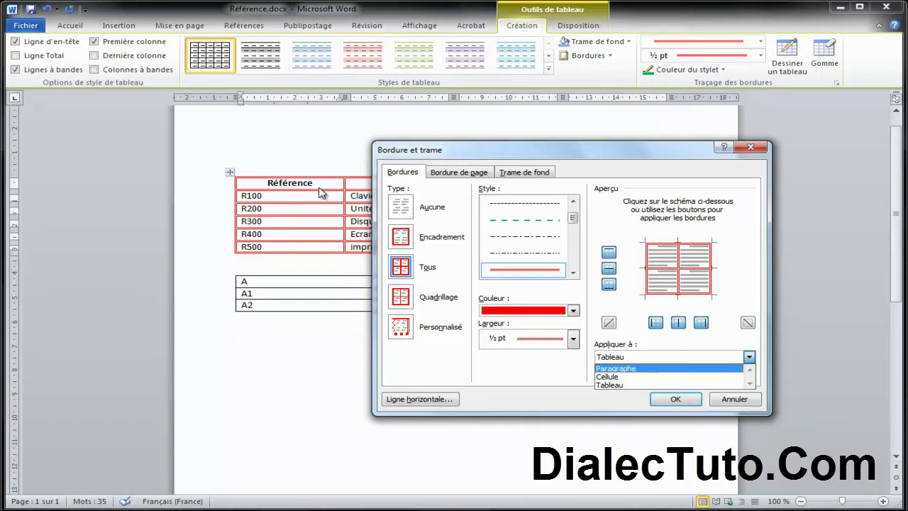
left_click(626, 385)
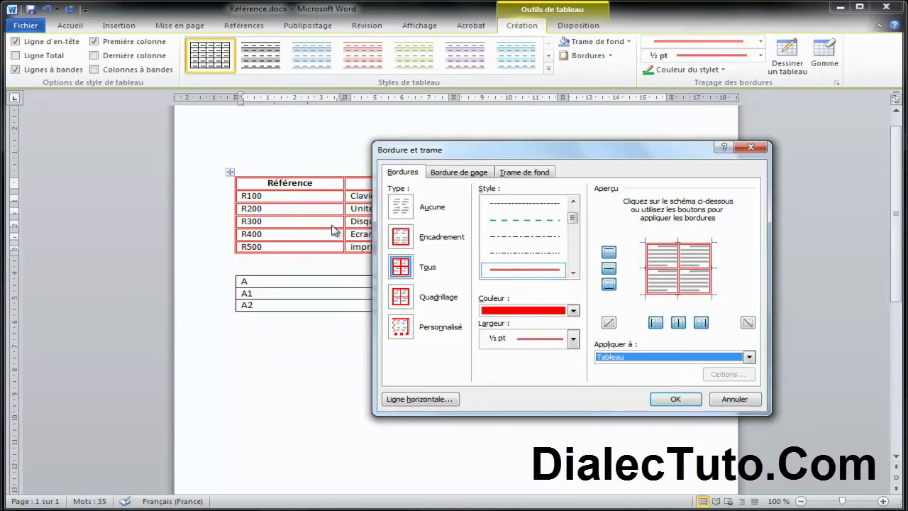
left_click(676, 398)
left_click(583, 411)
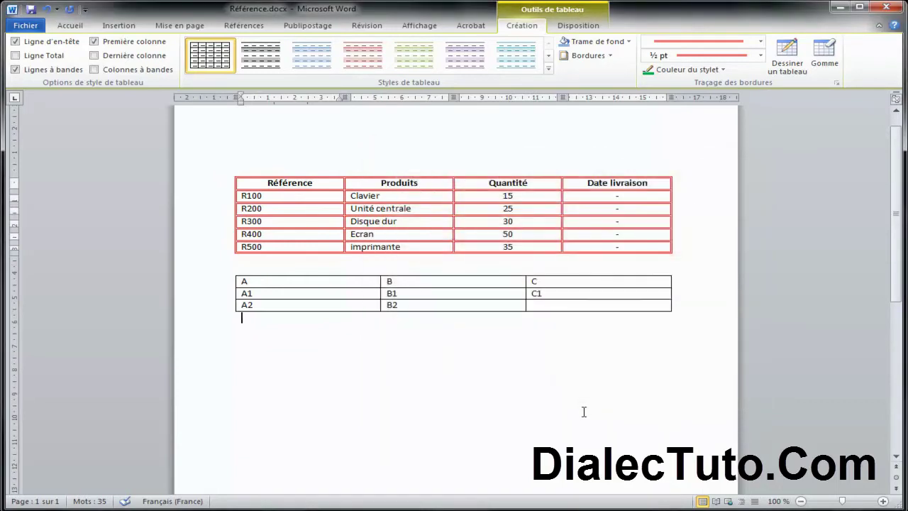
left_click_drag(274, 182, 607, 186)
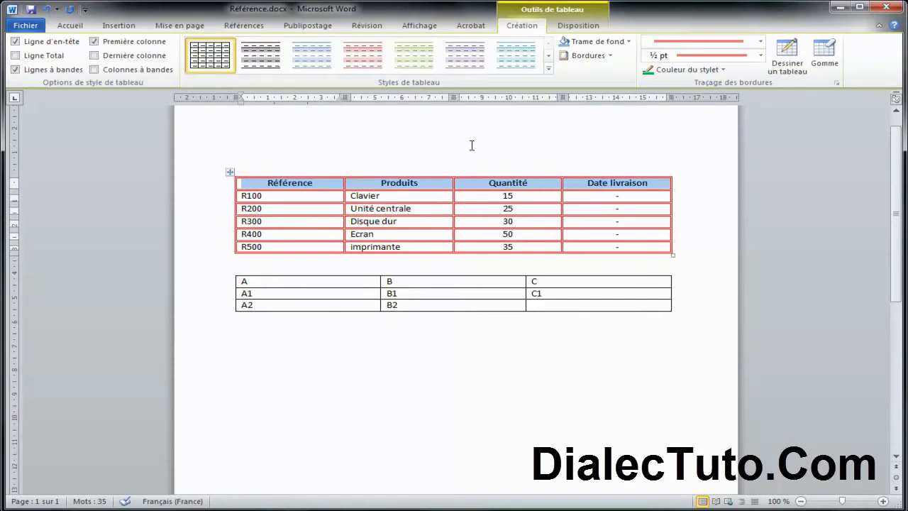
- Fill the header row cells with light green via Trame de fond, applied to Cellule
left_click(583, 56)
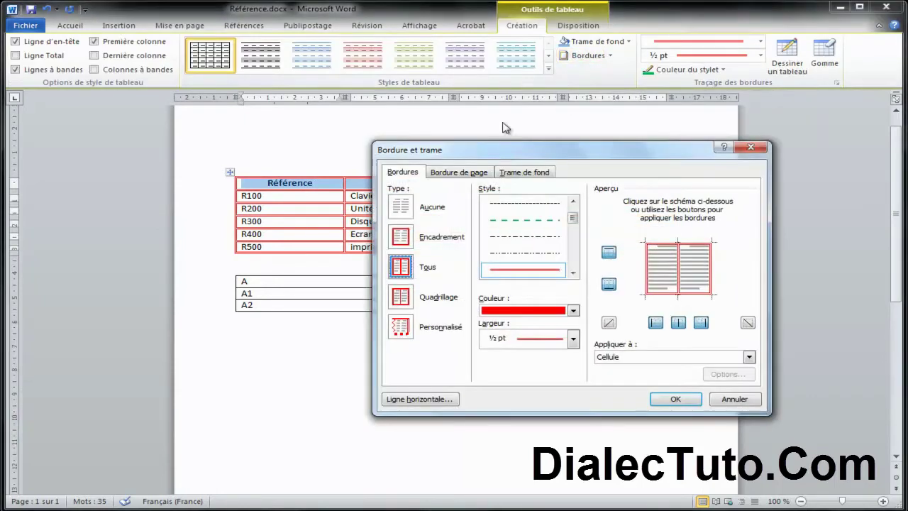
left_click(522, 174)
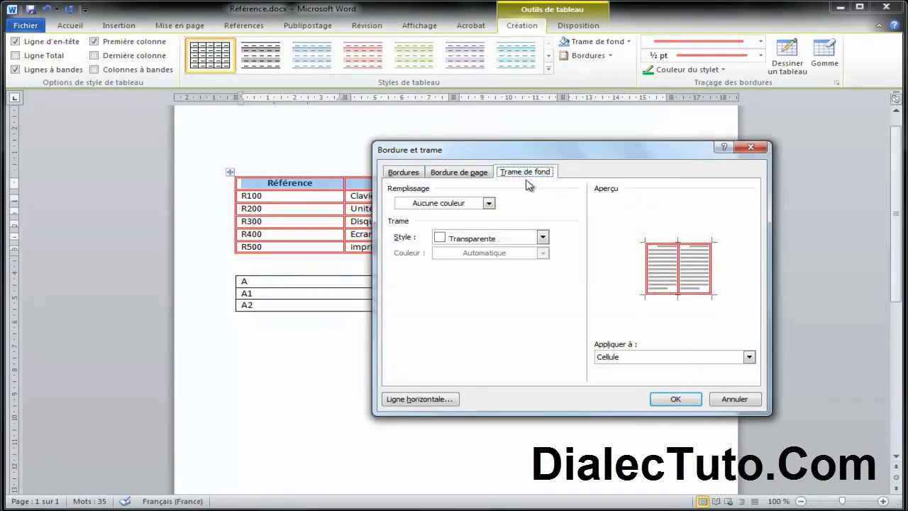
left_click(445, 204)
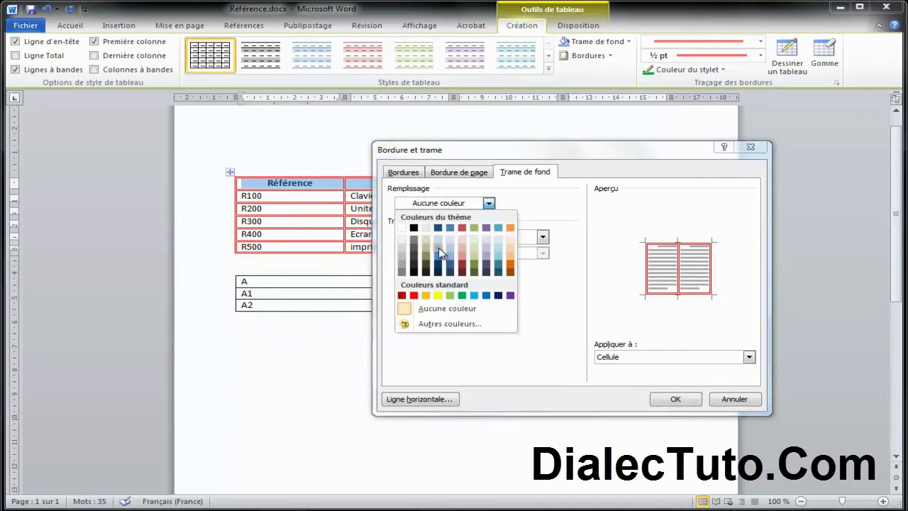
left_click(474, 252)
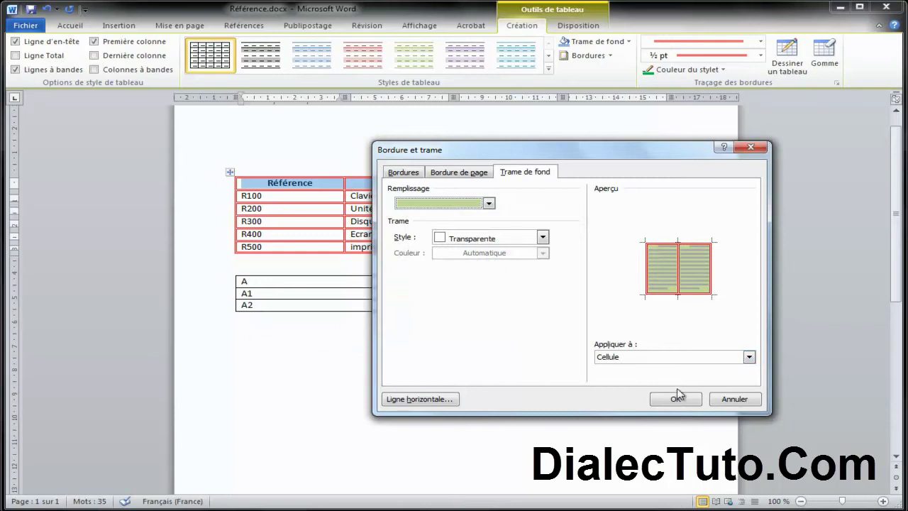
left_click(647, 358)
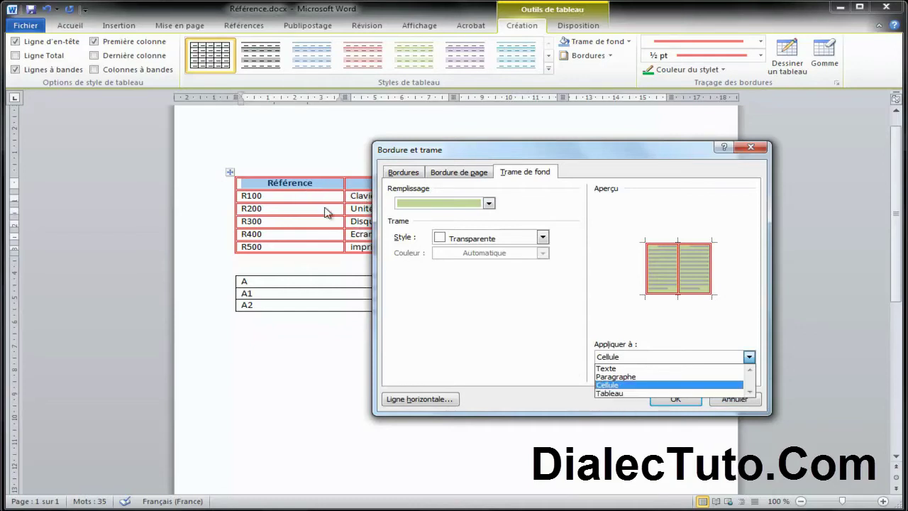
left_click(608, 385)
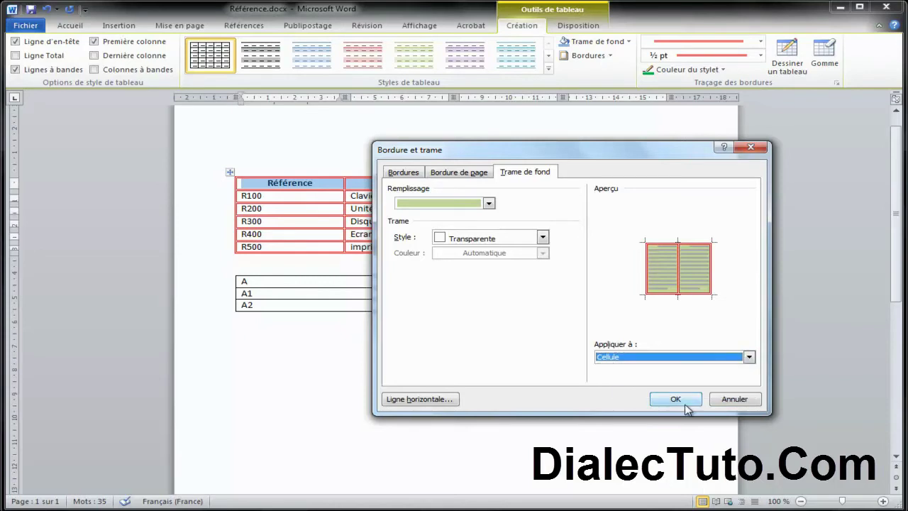
left_click(675, 399)
left_click(441, 330)
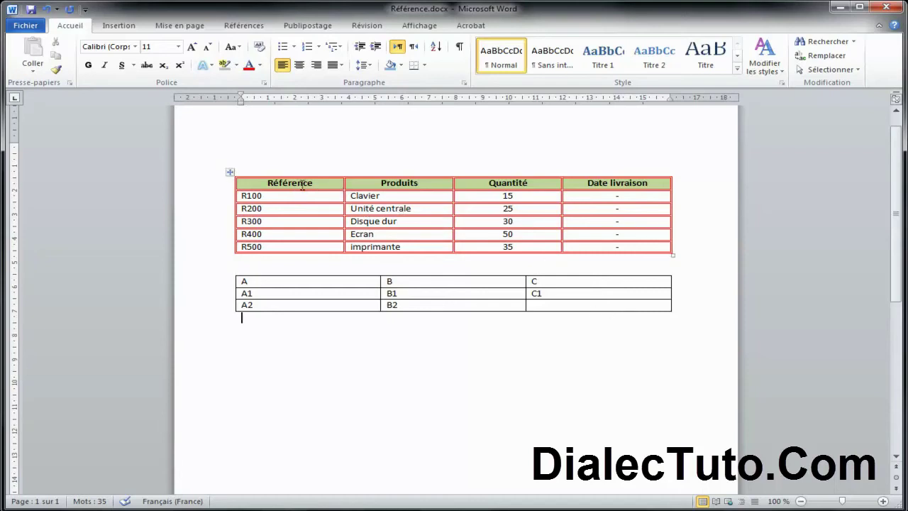
- Apply the red banded table style to the product table
left_click(302, 184)
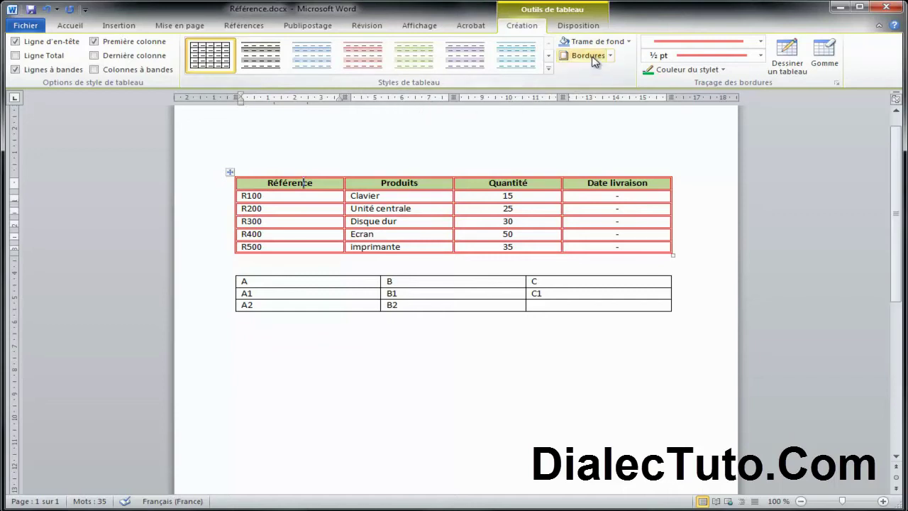
left_click(548, 69)
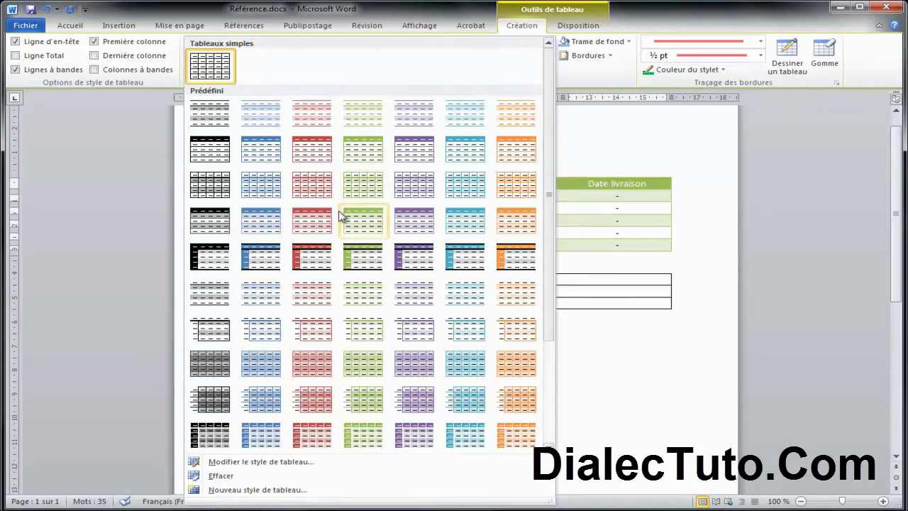
left_click(312, 223)
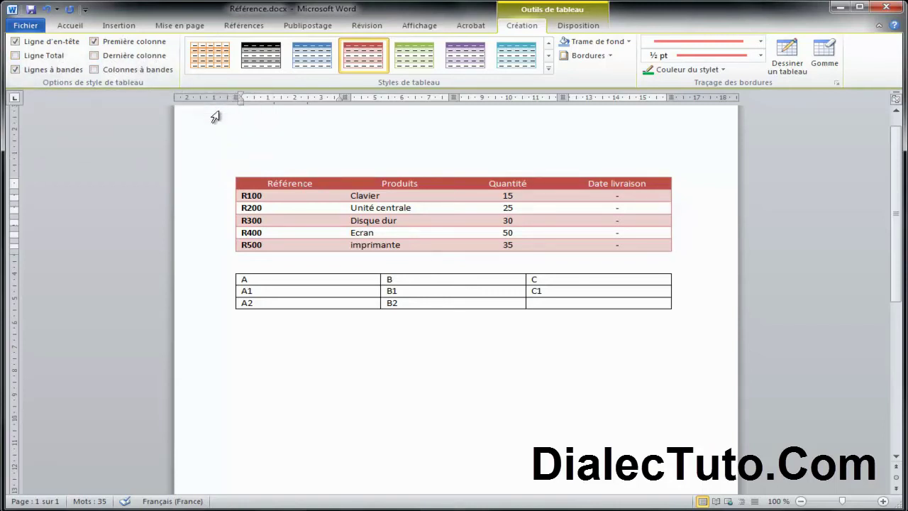
- Toggle Ligne d'en-tête off and back on, keeping the dark red header row
left_click_drag(603, 188, 301, 184)
left_click(306, 202)
left_click(51, 43)
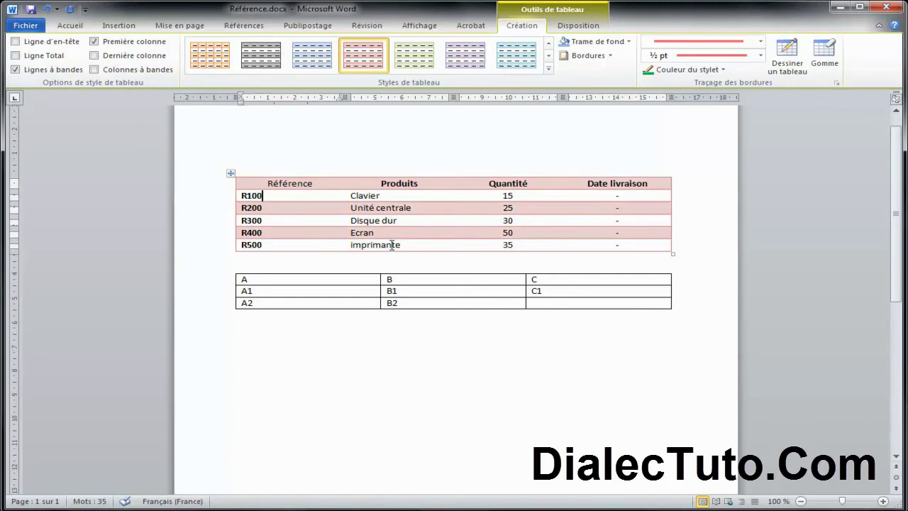
left_click(44, 42)
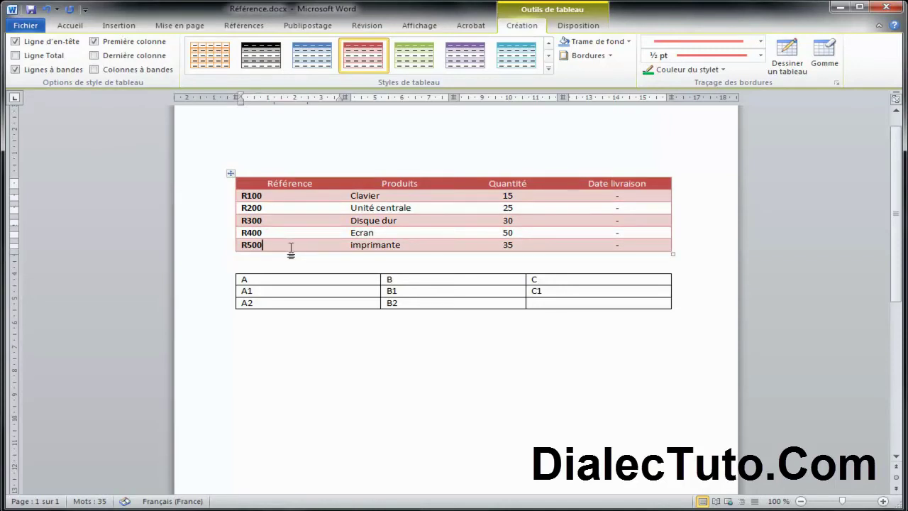
- Add a last row with Total and 2500 Dh, enable Ligne Total, then undo the 2500 Dh entry
key("Tab")
key("Tab")
key("Tab")
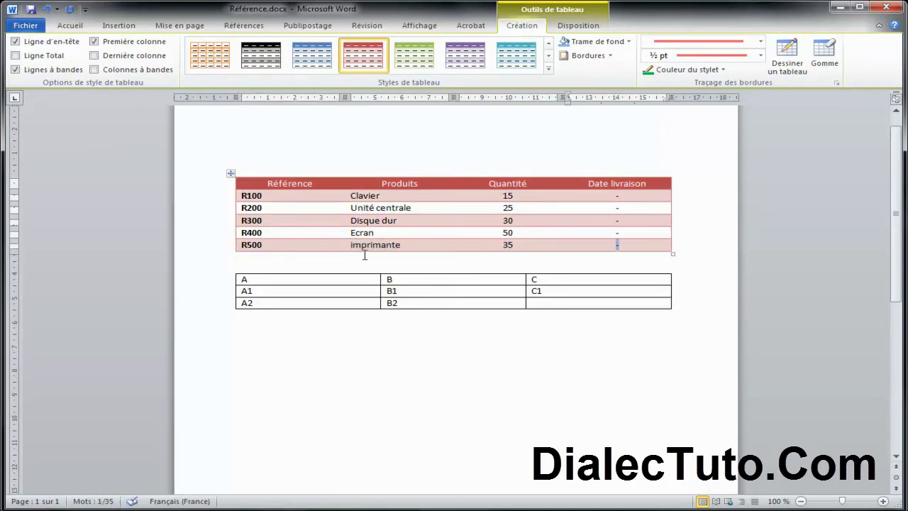
key("Tab")
type("T")
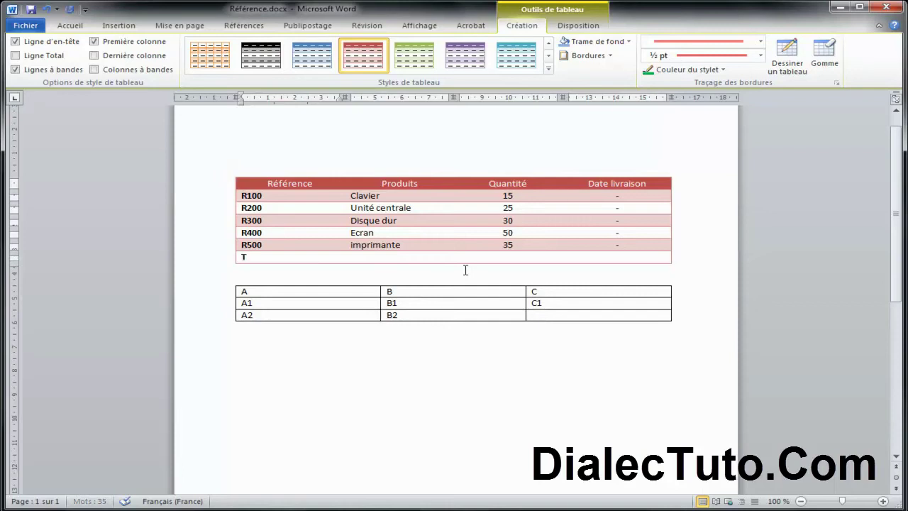
type("otal")
left_click(607, 257)
type("2500")
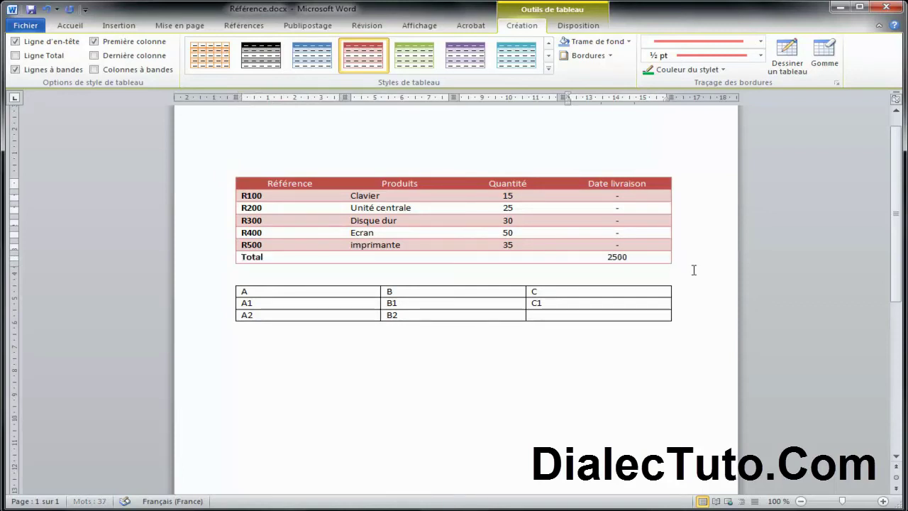
type(" Dh")
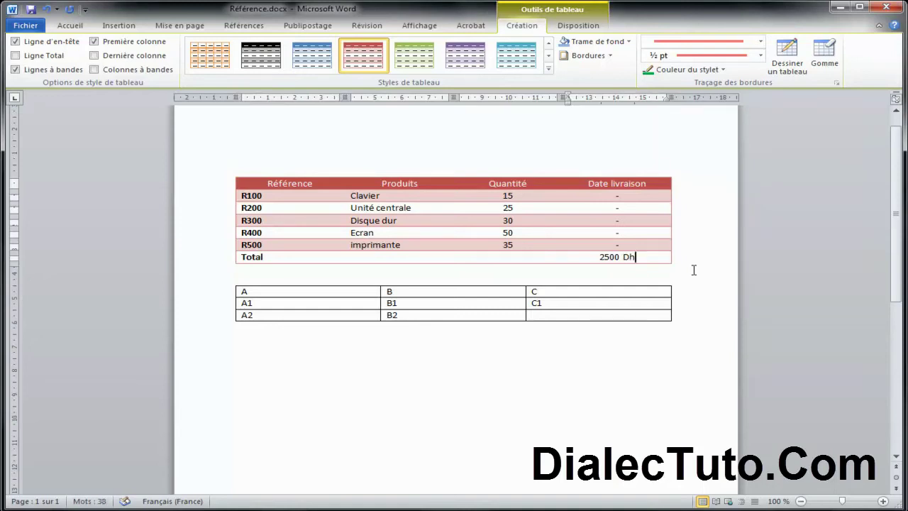
left_click(296, 260)
left_click(54, 56)
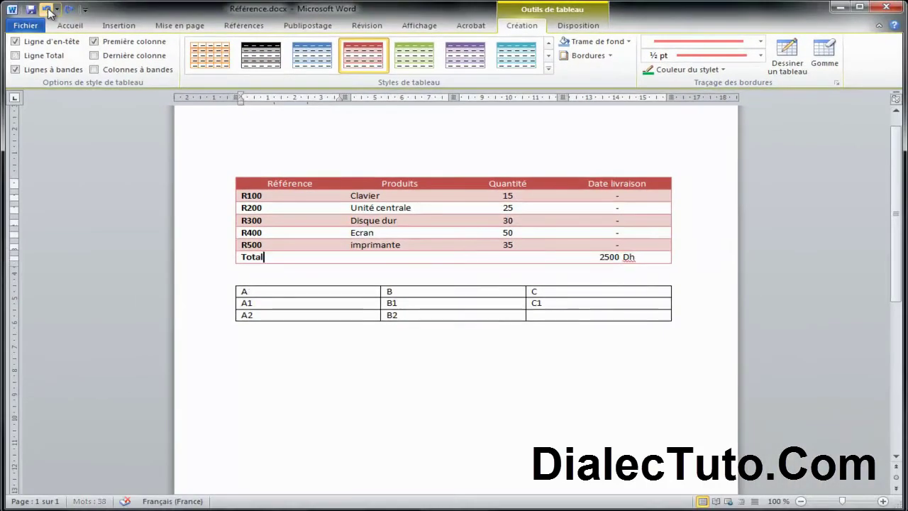
left_click(45, 9)
- Undo the Total text and the extra row so the table ends at R500
left_click(46, 9)
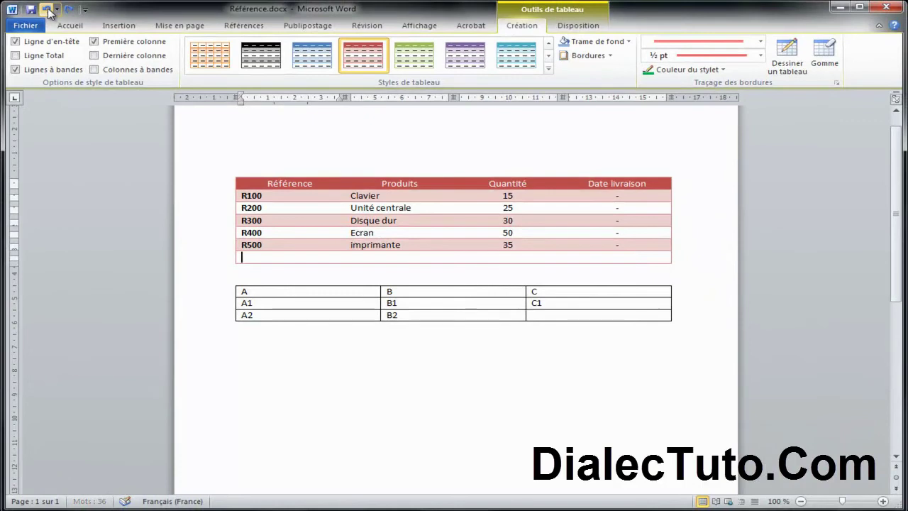
left_click(46, 9)
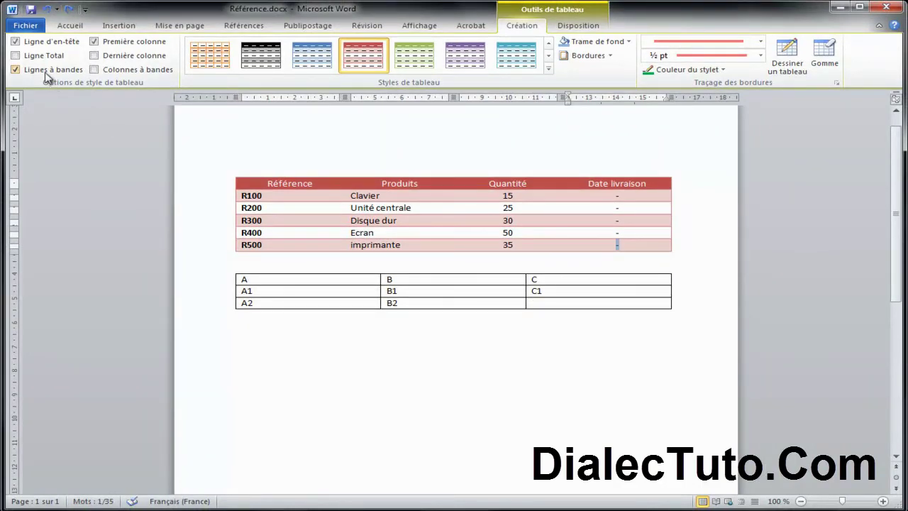
left_click(293, 197)
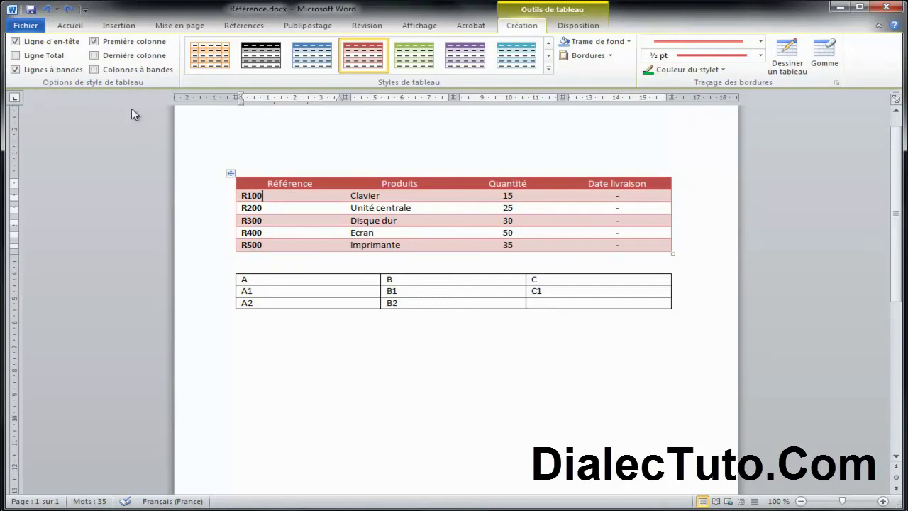
- Try the style options: banded rows off, first column kept, last column off, banded columns on
left_click(69, 70)
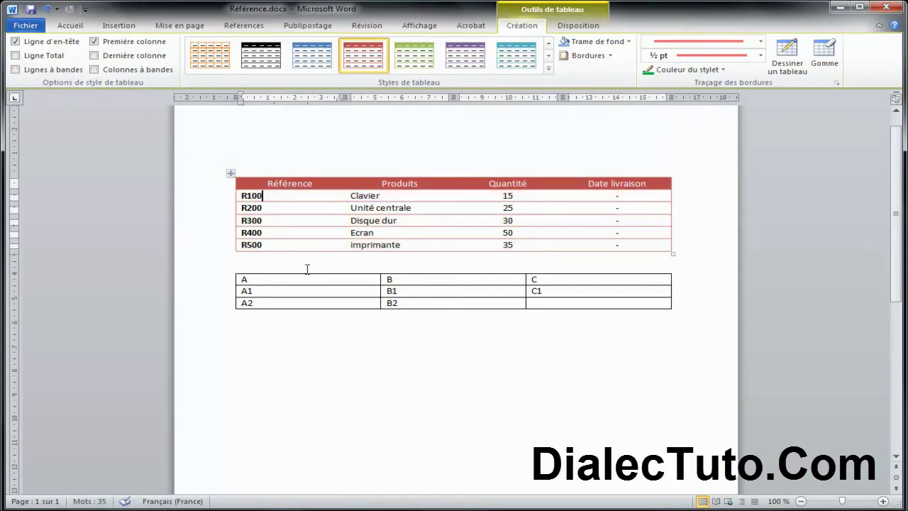
left_click(44, 72)
left_click(44, 74)
left_click(127, 48)
left_click(128, 48)
left_click(116, 60)
left_click(138, 57)
left_click(128, 72)
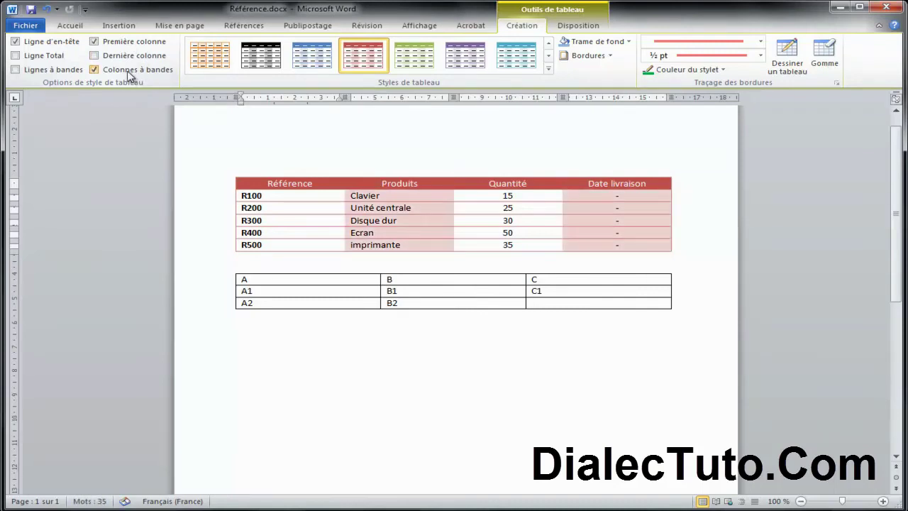
- Turn on last-column emphasis, toggle first-column emphasis, and select the R100–R500 cells
left_click_drag(301, 198, 301, 247)
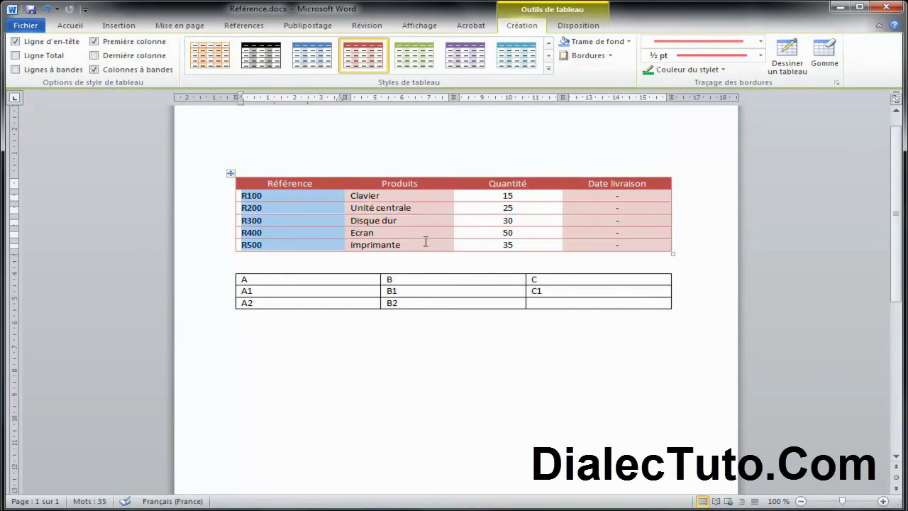
left_click(418, 233)
left_click(139, 58)
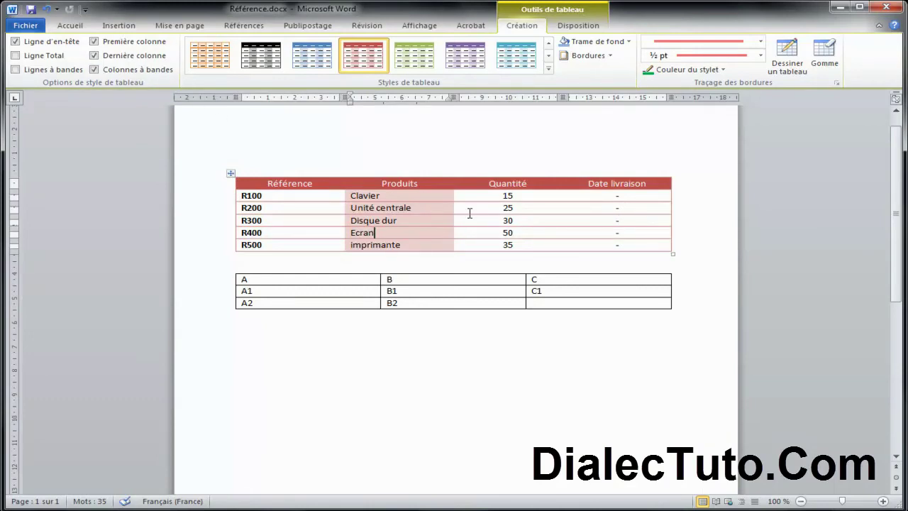
double_click(620, 196)
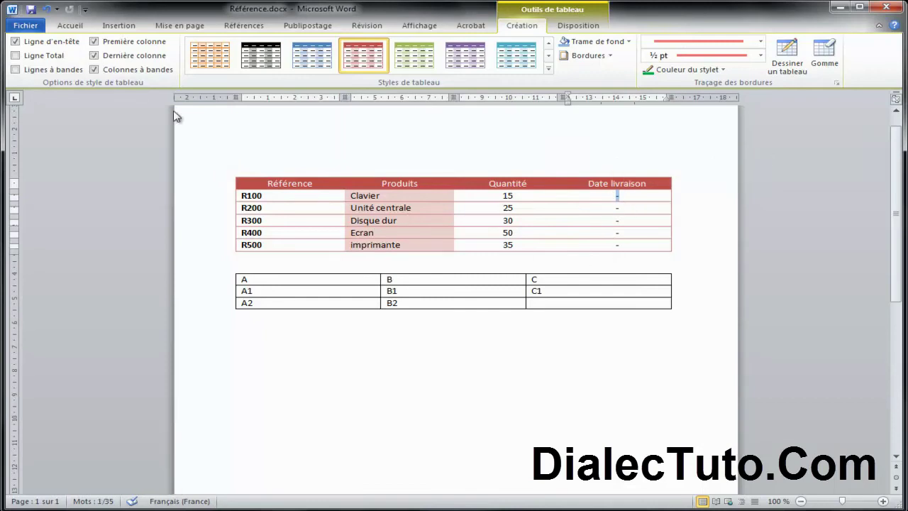
left_click(113, 42)
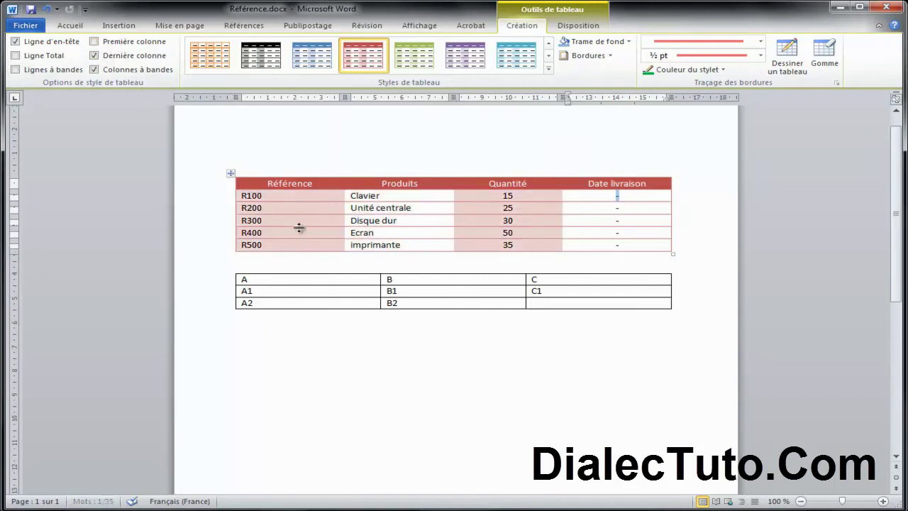
left_click(125, 44)
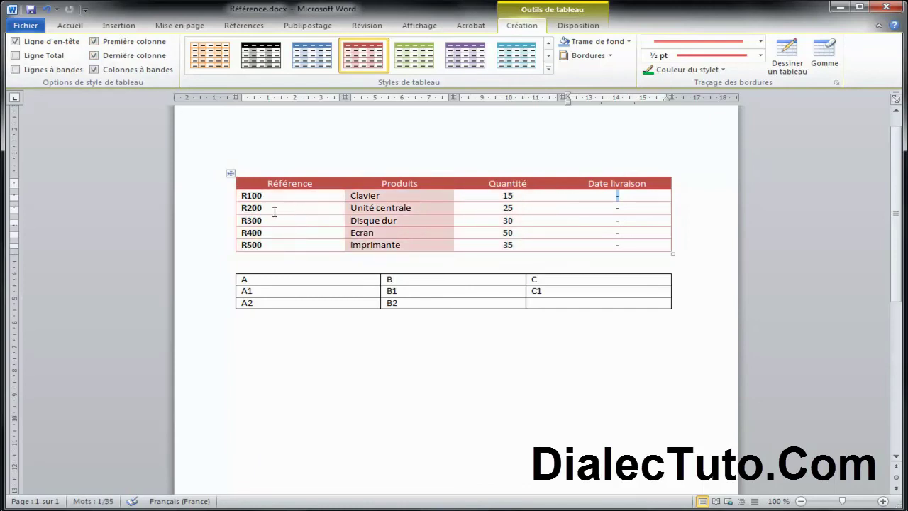
left_click_drag(255, 195, 252, 248)
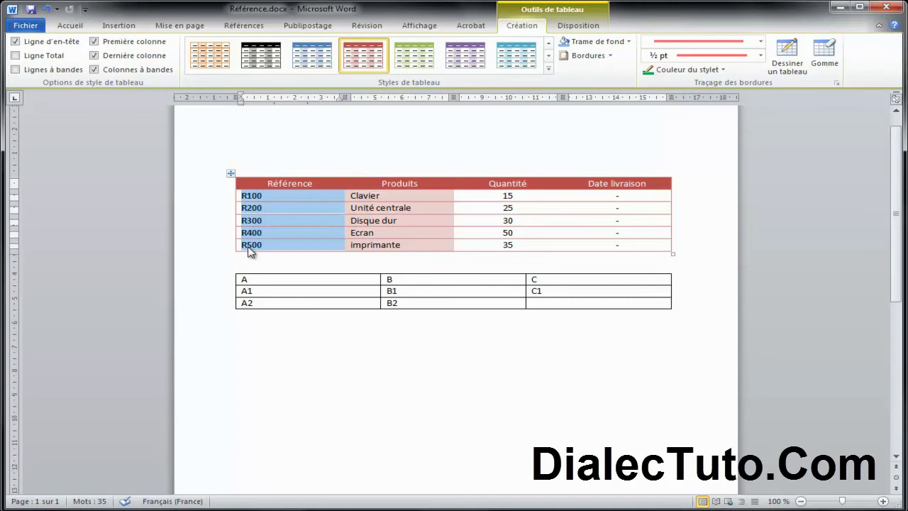
- Dismiss the styles gallery unchanged and put the caret in the A/B/C table's empty last cell
left_click(548, 69)
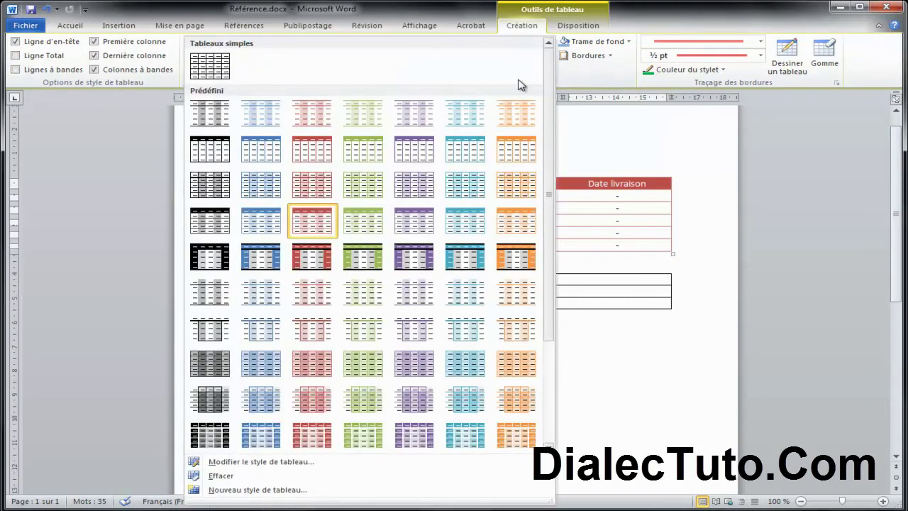
left_click(632, 367)
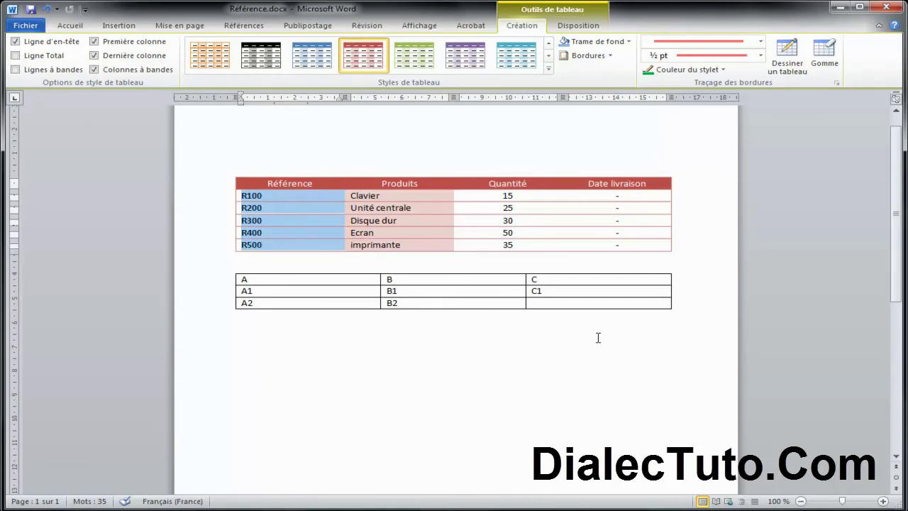
left_click(323, 280)
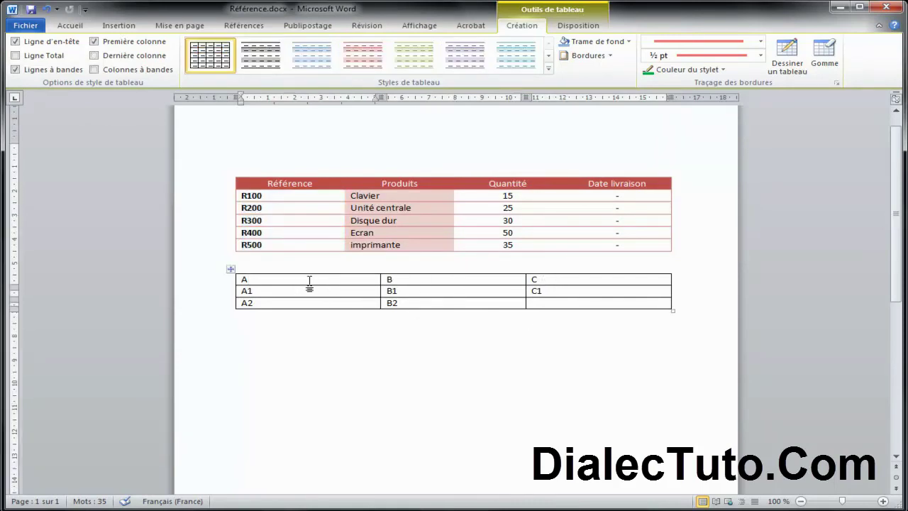
left_click_drag(310, 281, 310, 301)
left_click_drag(387, 282, 493, 303)
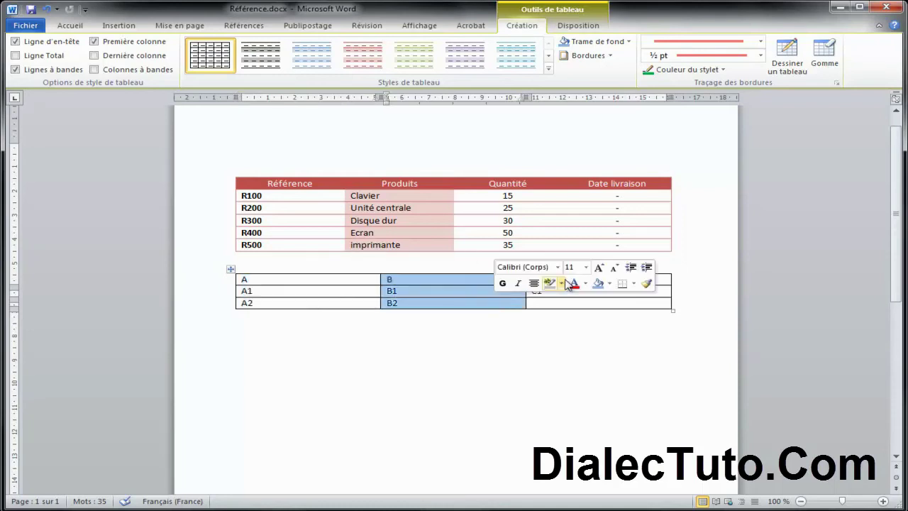
left_click(558, 305)
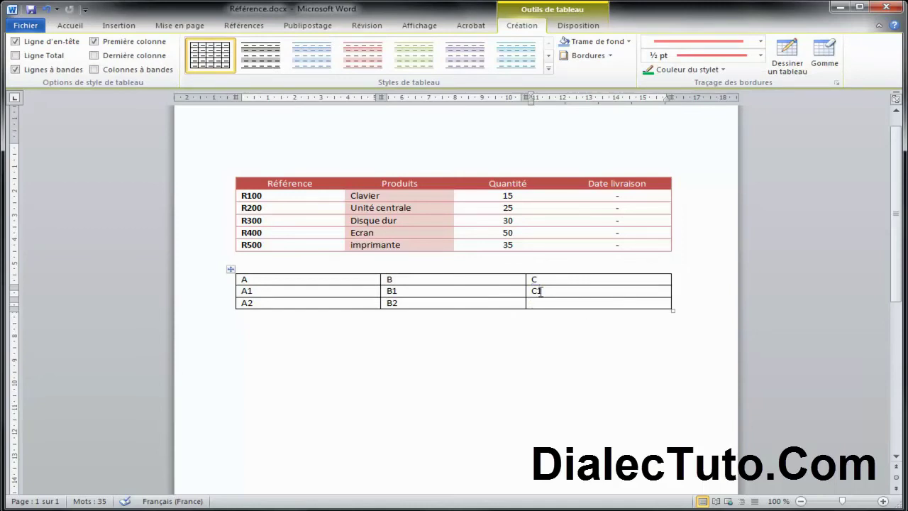
left_click(555, 307)
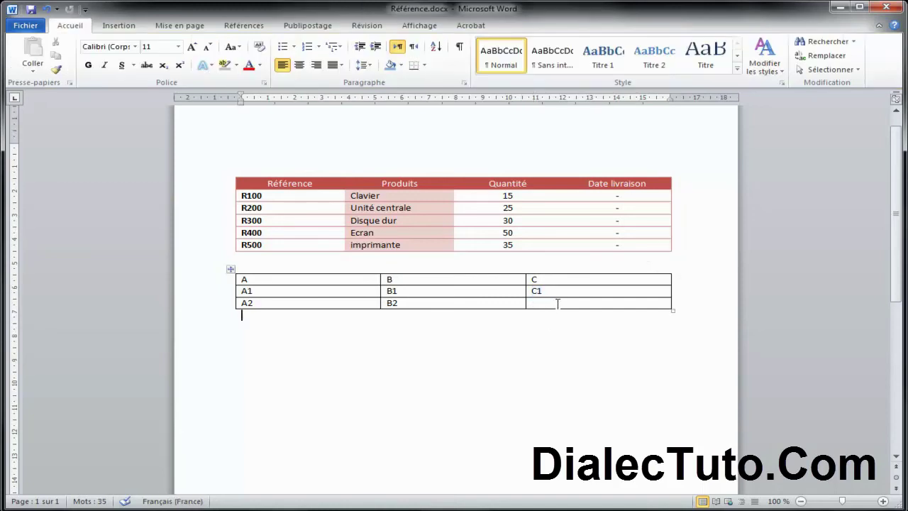
left_click(557, 304)
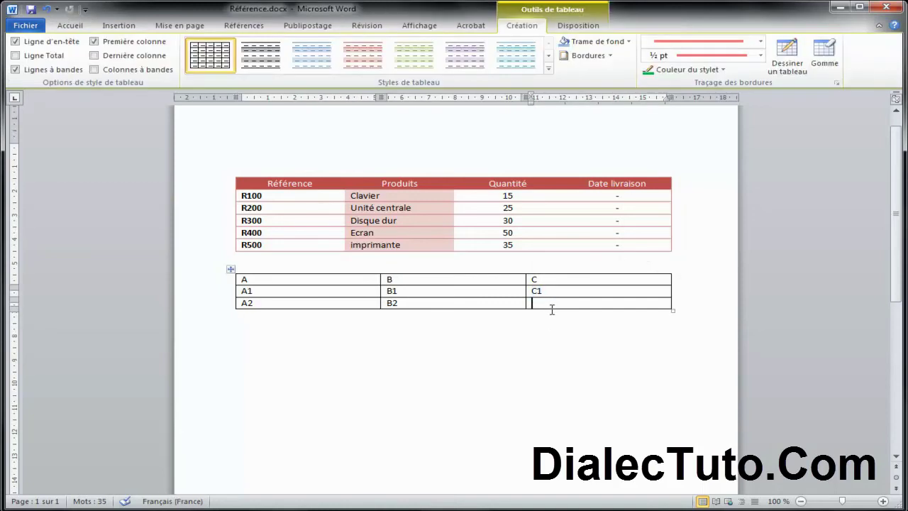
- Remove the bottom and right borders in the Aperçu, applied to the whole A/B/C table
left_click(610, 55)
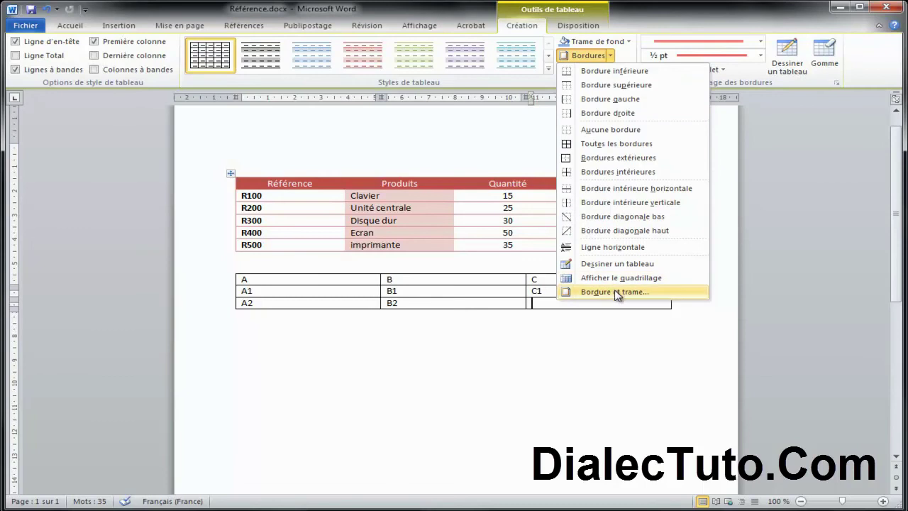
left_click(615, 292)
left_click_drag(551, 150, 246, 125)
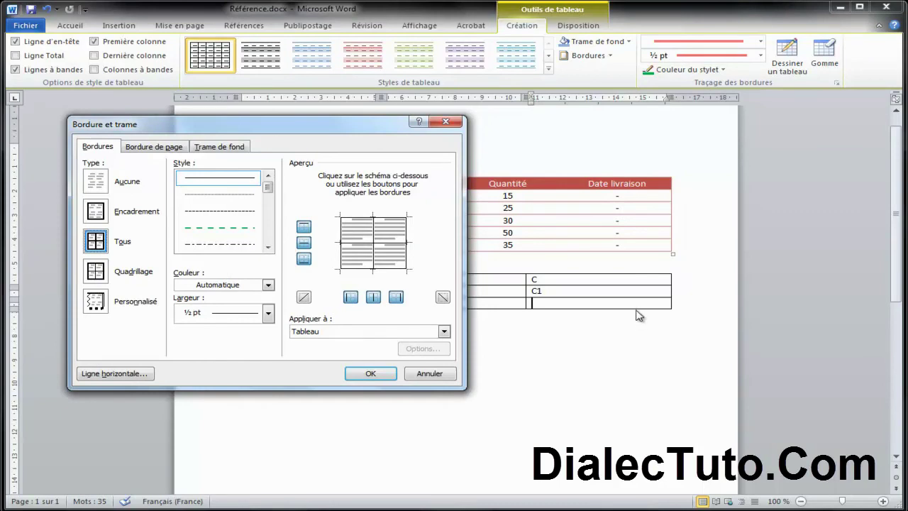
left_click(389, 274)
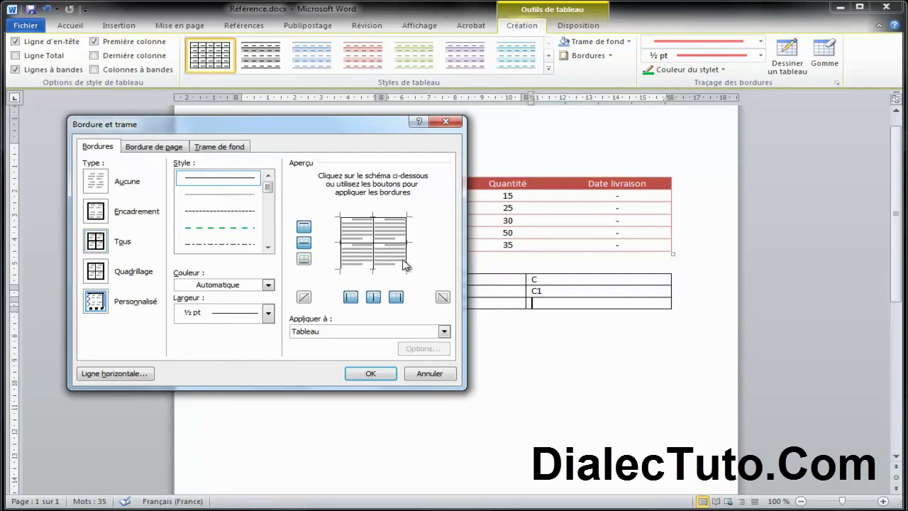
left_click(408, 259)
left_click(316, 334)
left_click(312, 361)
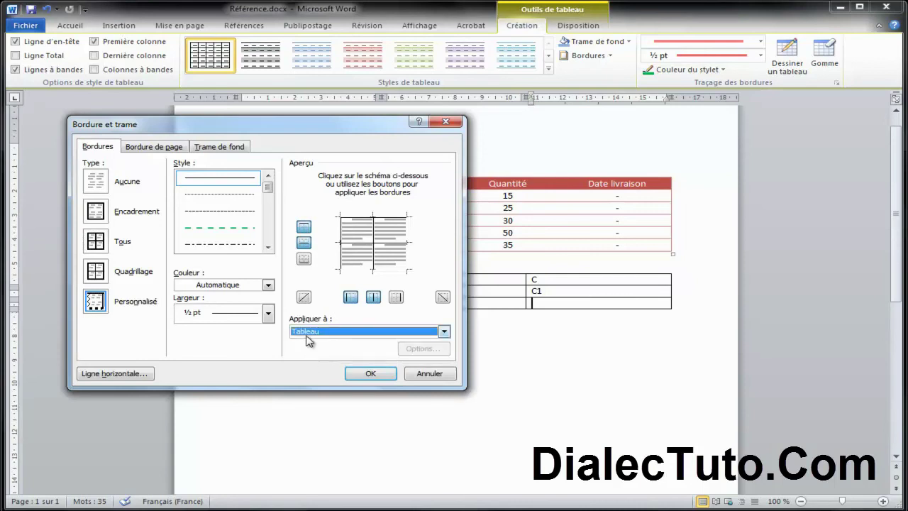
left_click(372, 374)
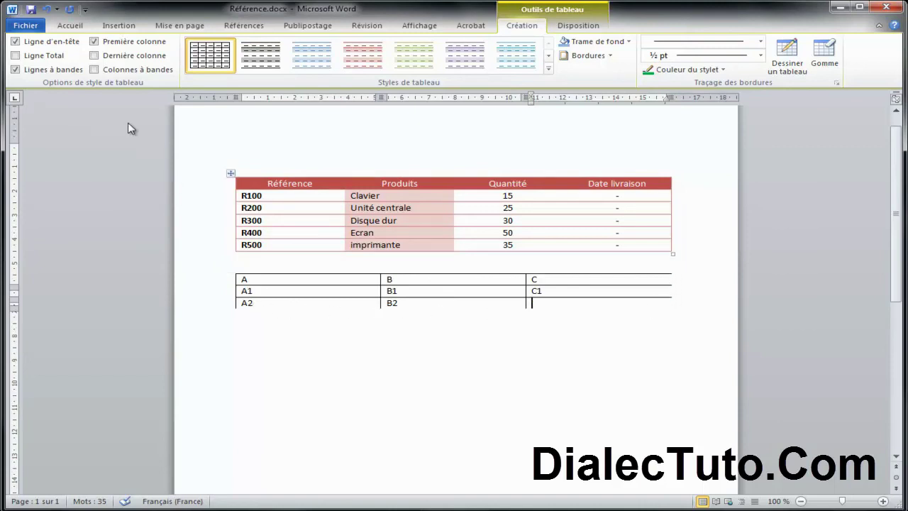
- Undo the whole-table border removal, then remove only the last cell's bottom and right borders via Bordure et trame
left_click(69, 9)
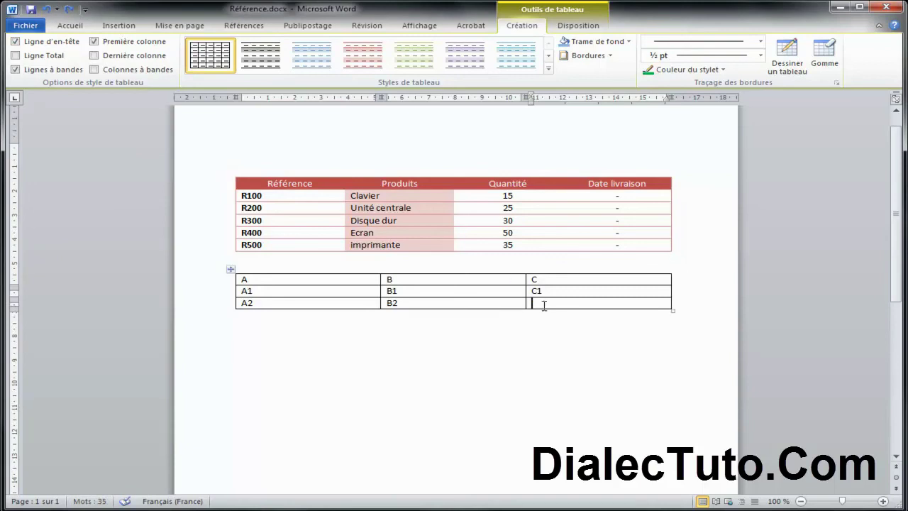
left_click(587, 56)
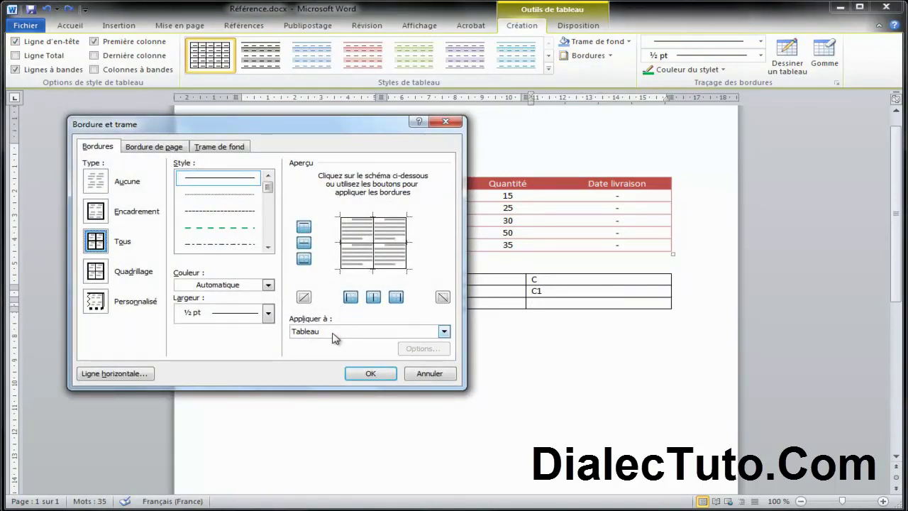
left_click(332, 333)
left_click(322, 351)
left_click(383, 270)
left_click(407, 255)
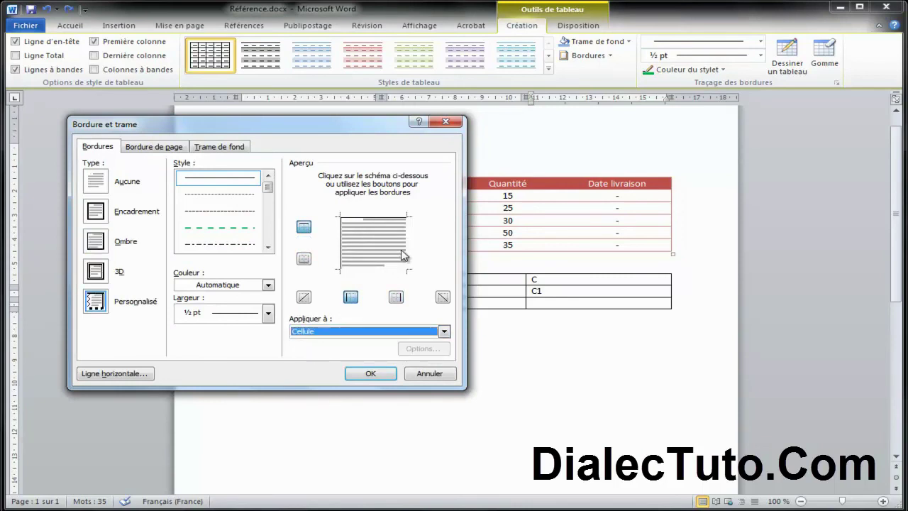
left_click(360, 375)
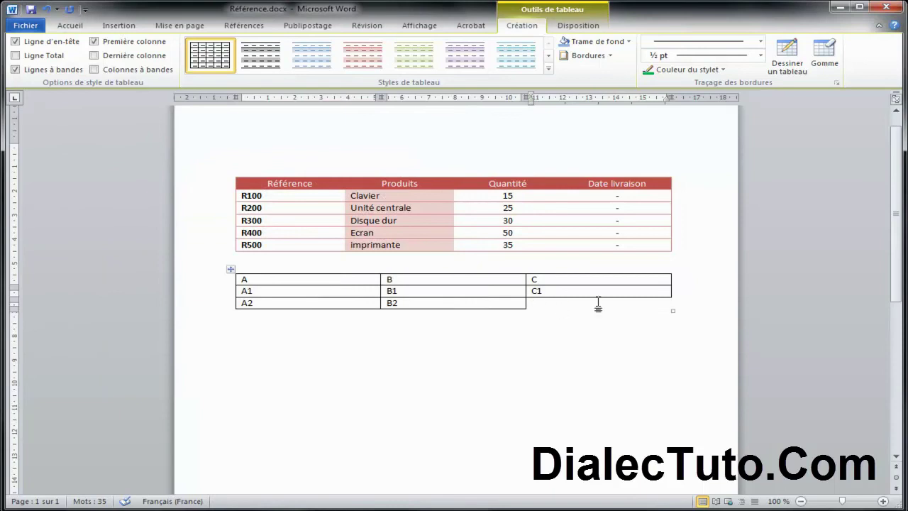
left_click(566, 372)
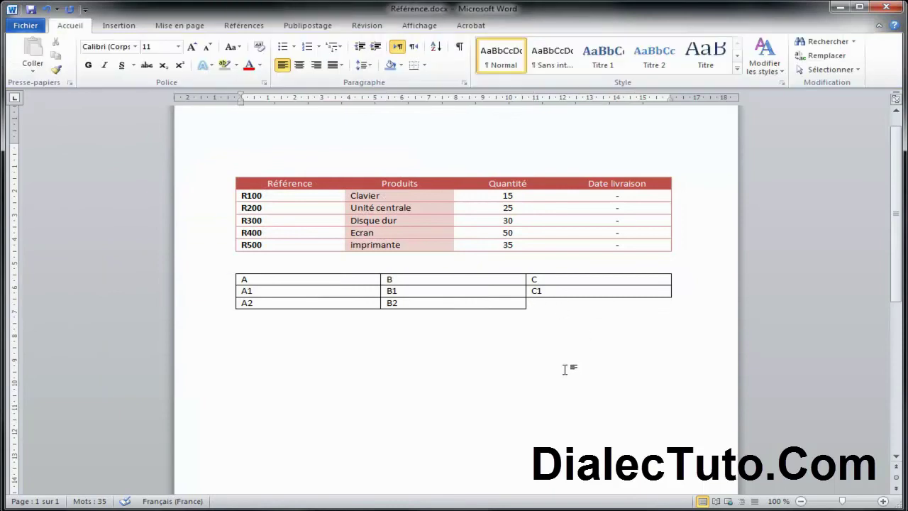
left_click(555, 302)
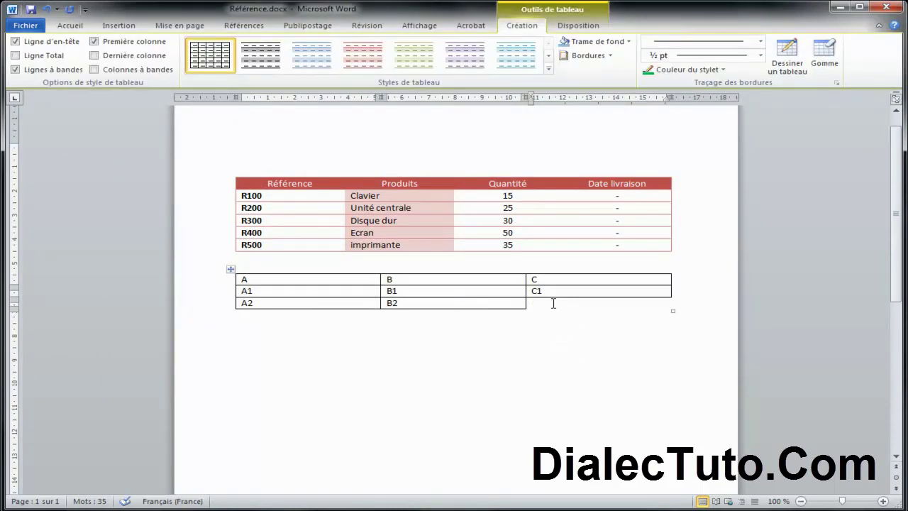
- Turn on Afficher le quadrillage to show dashed table gridlines, then go to the File Informations page
left_click(574, 27)
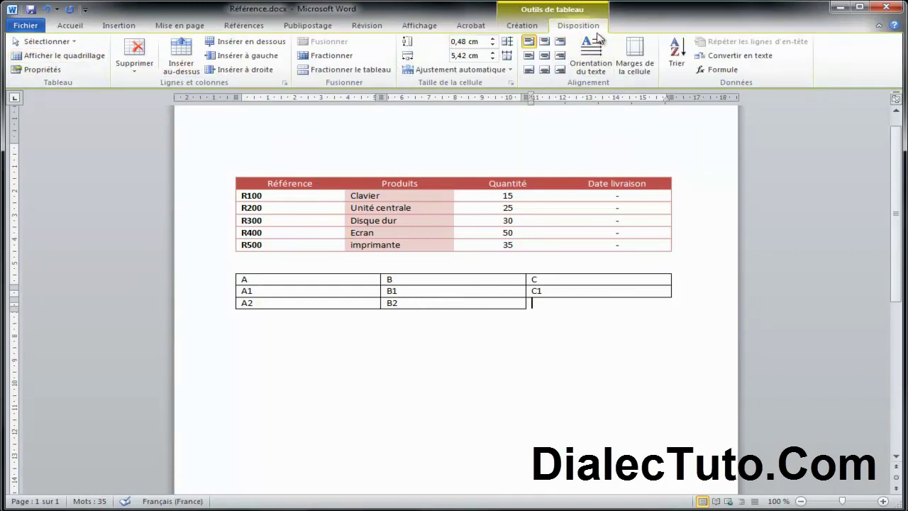
left_click(84, 63)
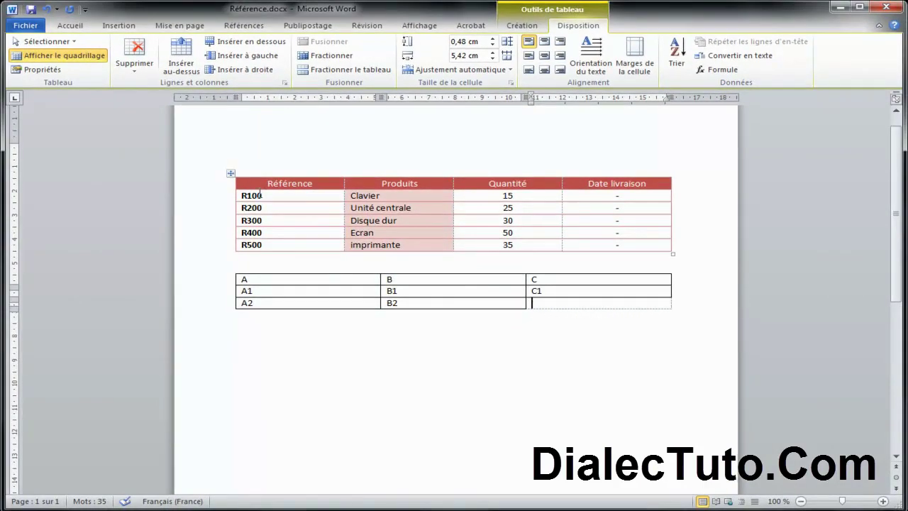
left_click(32, 28)
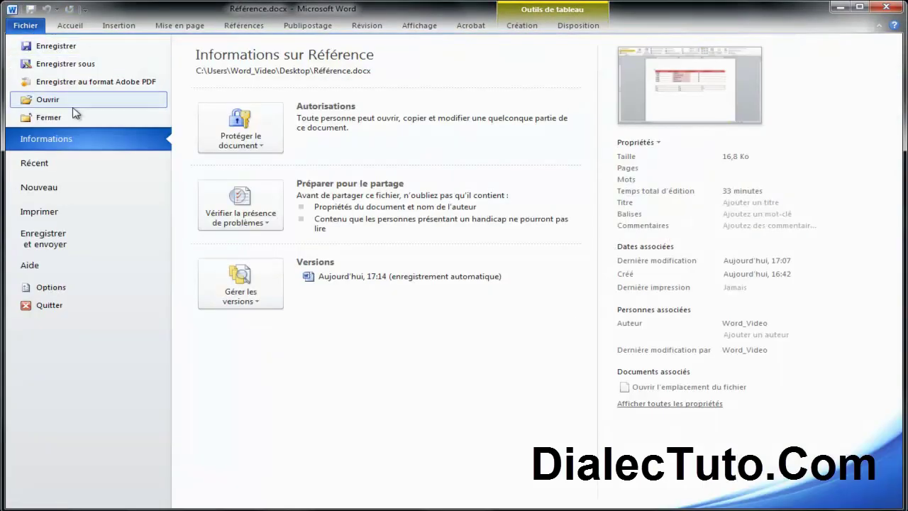
- Check the print preview at 100% zoom, then return to the document and hide the table gridlines
left_click(54, 210)
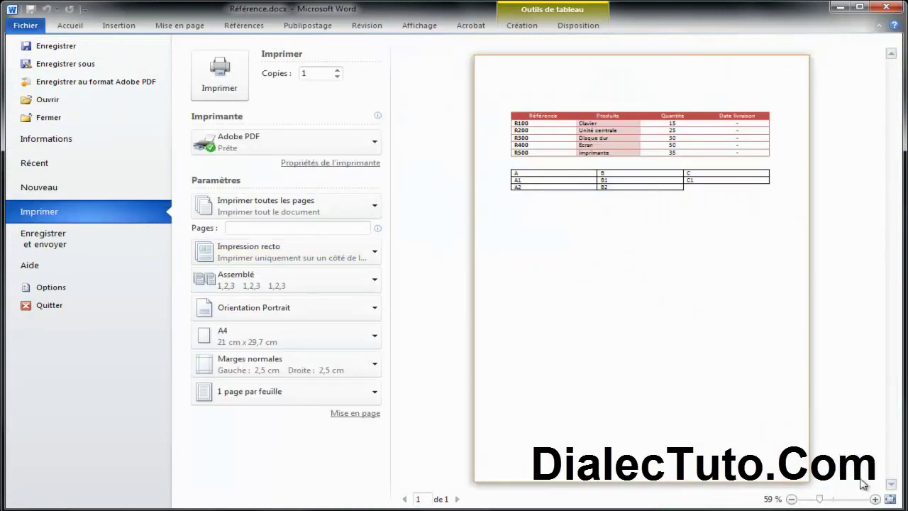
left_click(875, 499)
left_click(875, 500)
left_click(875, 499)
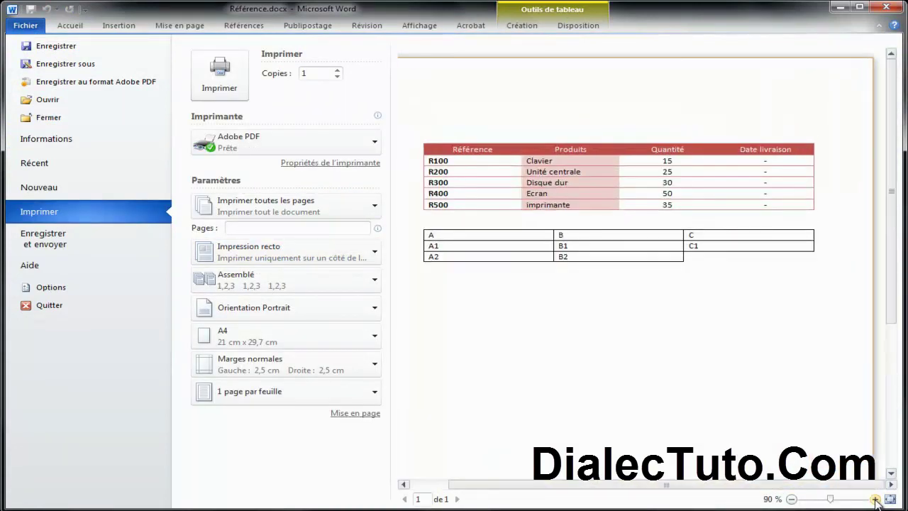
left_click(875, 499)
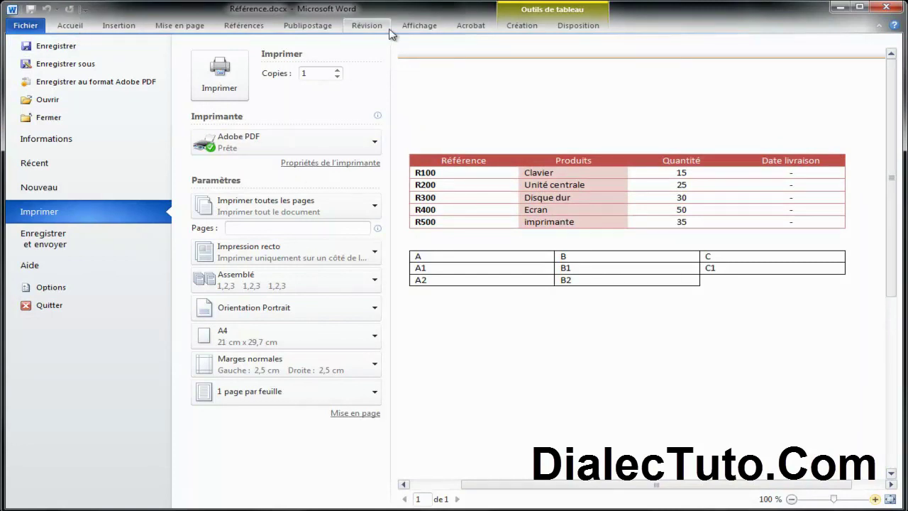
left_click(581, 32)
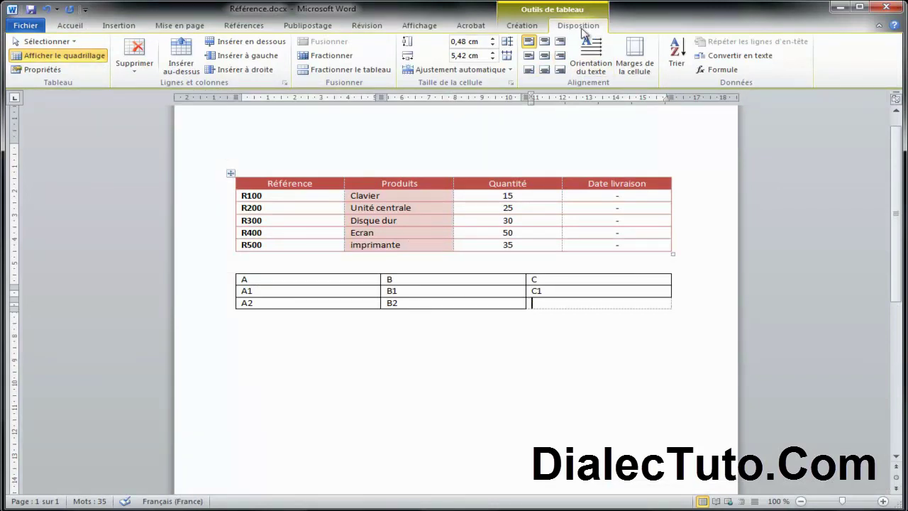
left_click(53, 60)
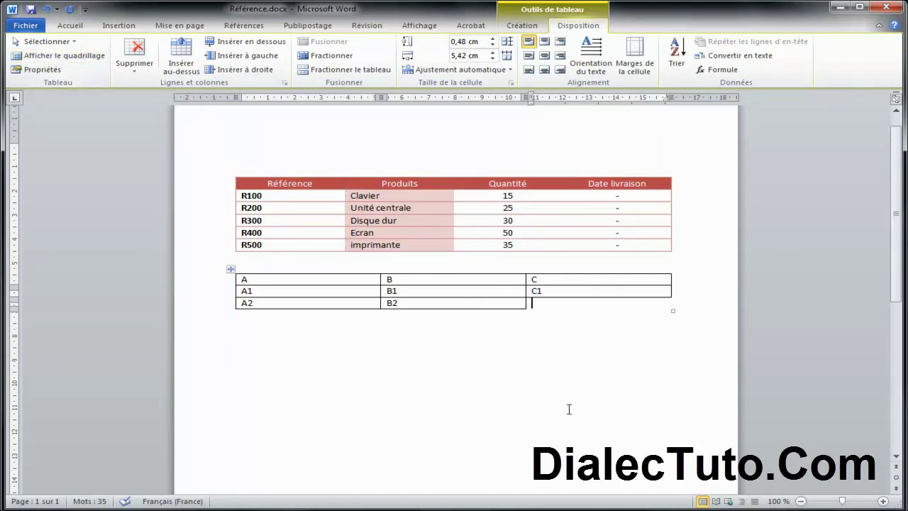